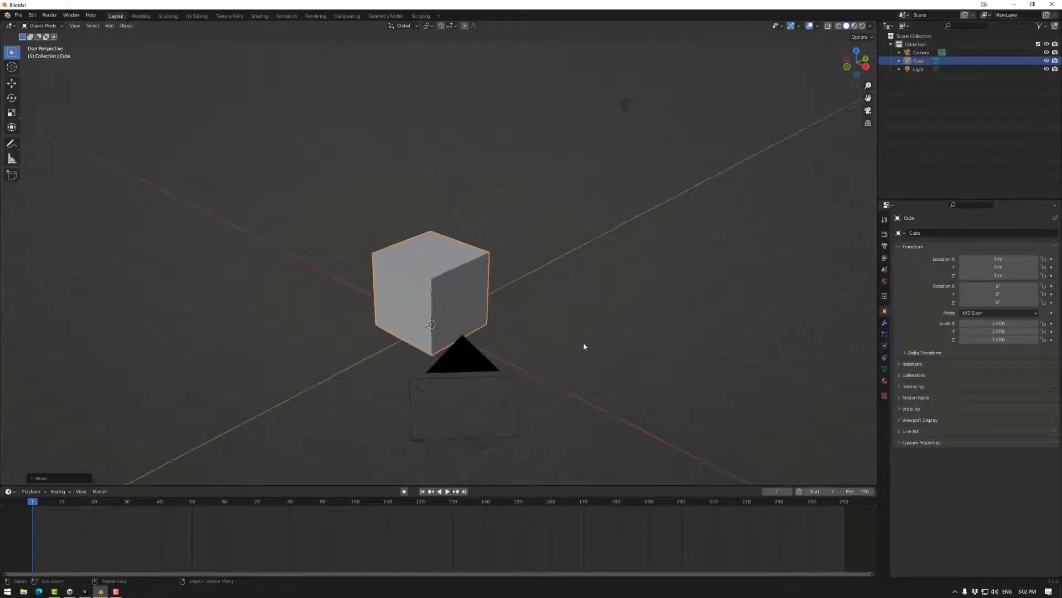
Step: Look at the default cube and the Animation workspace, and return to the Layout workspace
scroll(583, 348, up, 4)
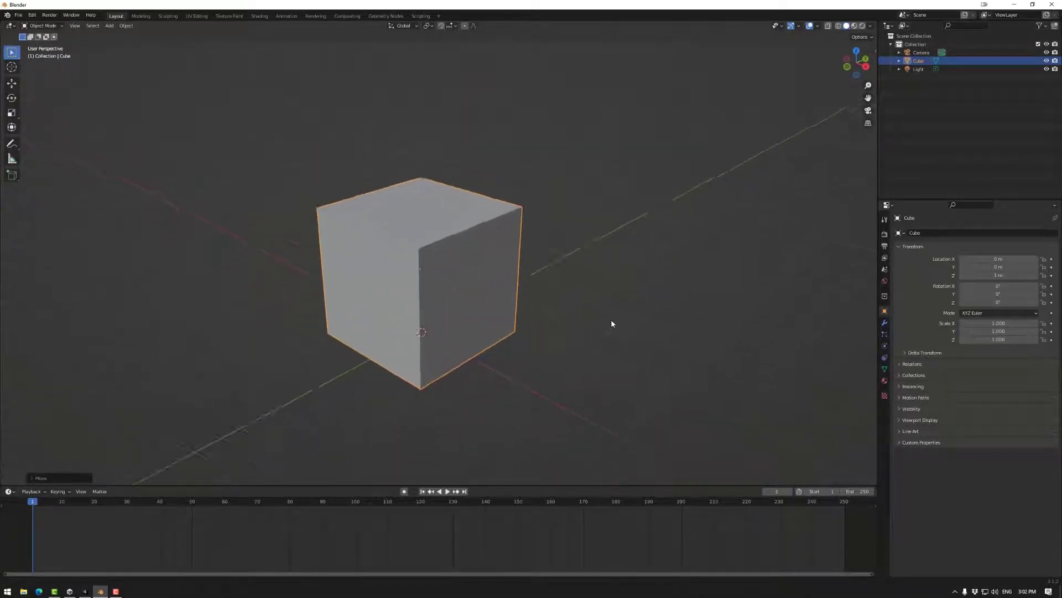
middle_drag(611, 323, 577, 436)
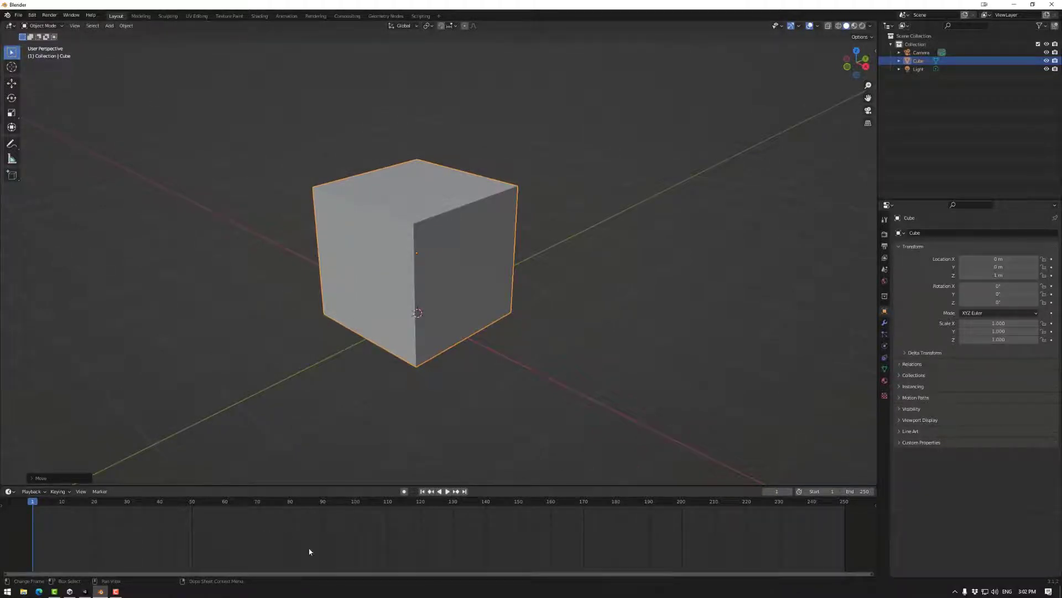
click(286, 16)
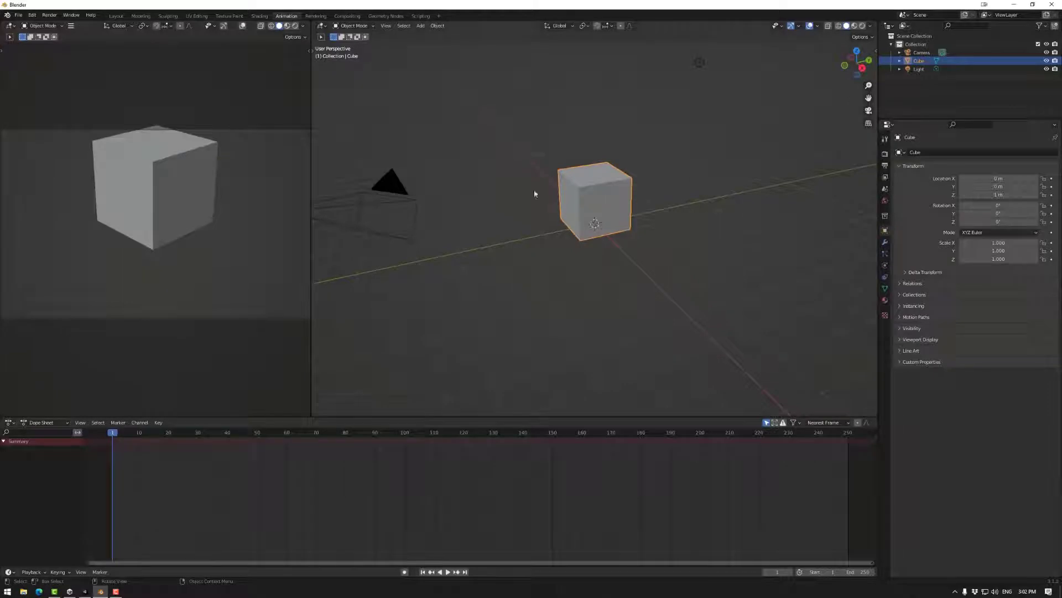
click(116, 15)
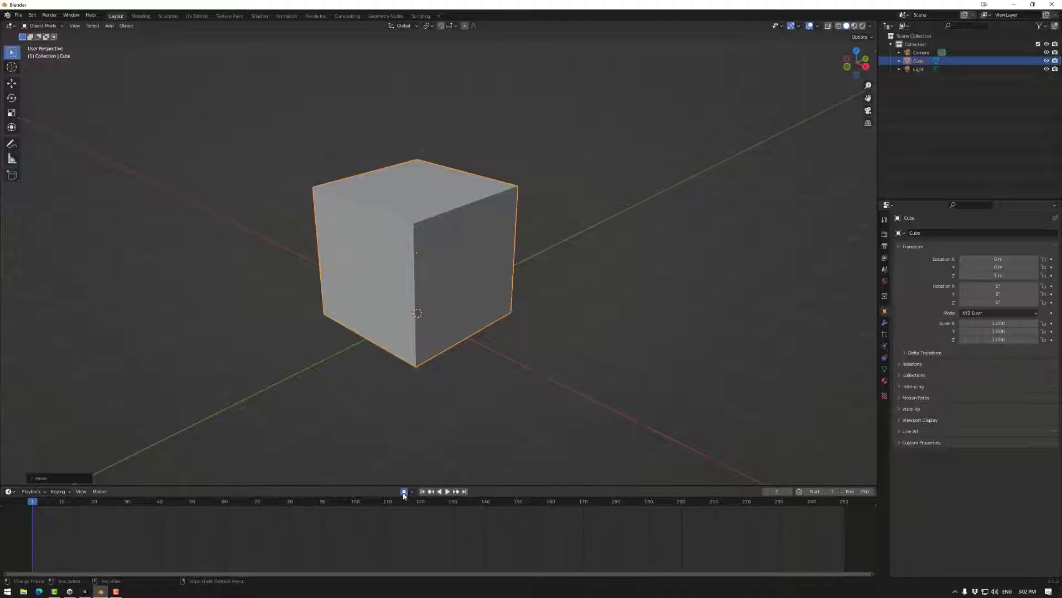
Step: Test automatic keyframing by moving the cube freely, and undo the move
middle_drag(496, 403, 453, 386)
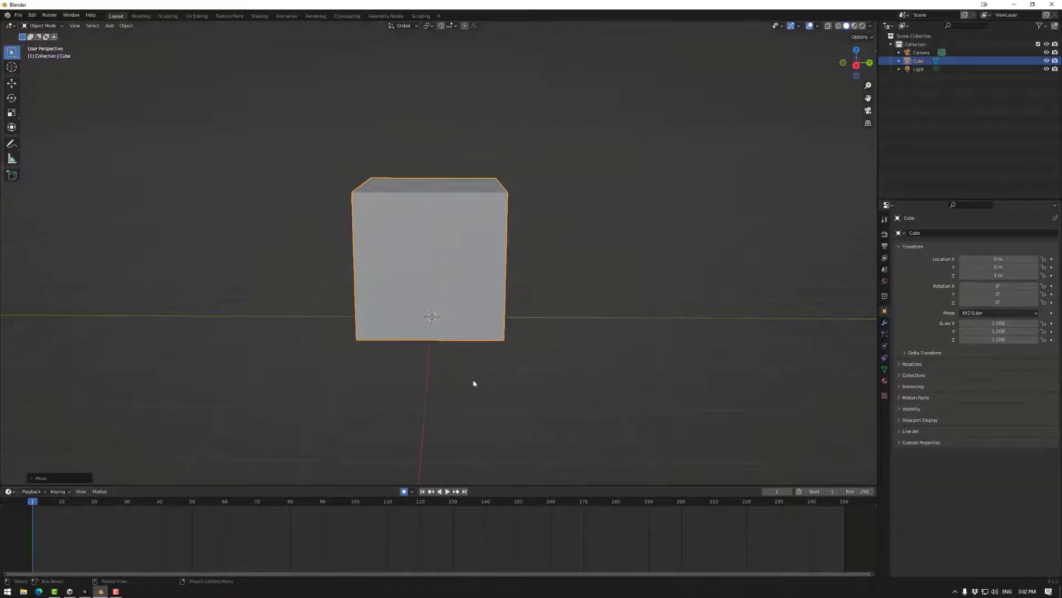
middle_drag(412, 387, 441, 390)
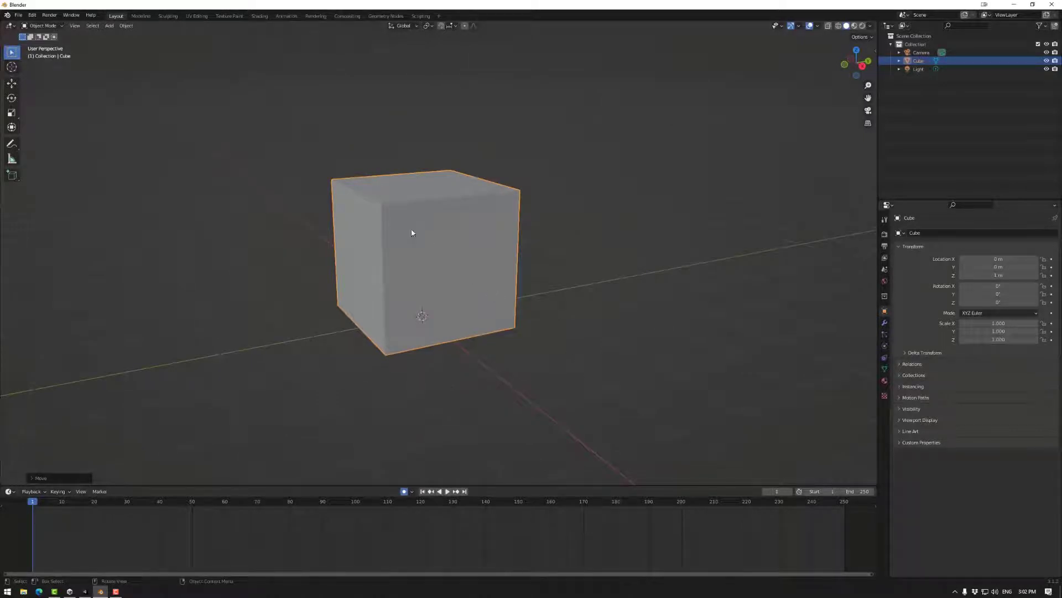
key(g)
click(459, 238)
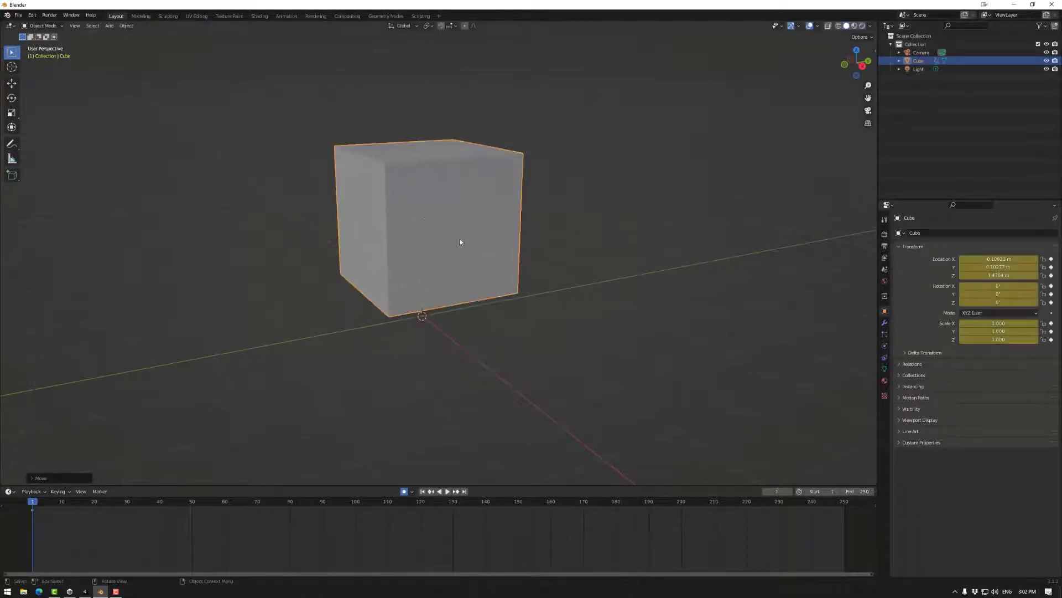
key(ctrl+z)
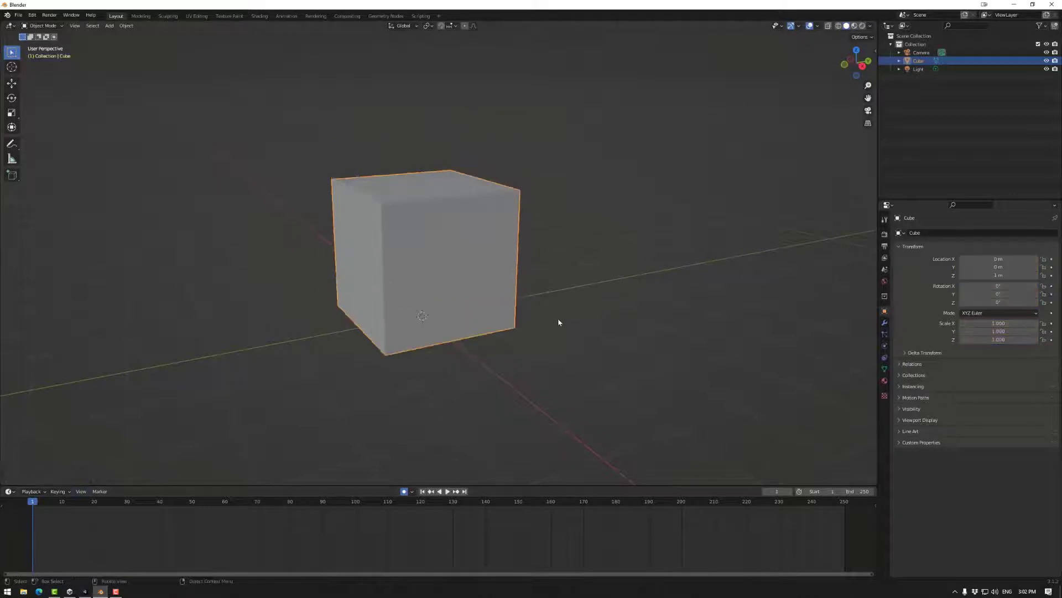
Step: Insert a Location, Rotation & Scale keyframe for the cube at frame 1
right_click(550, 267)
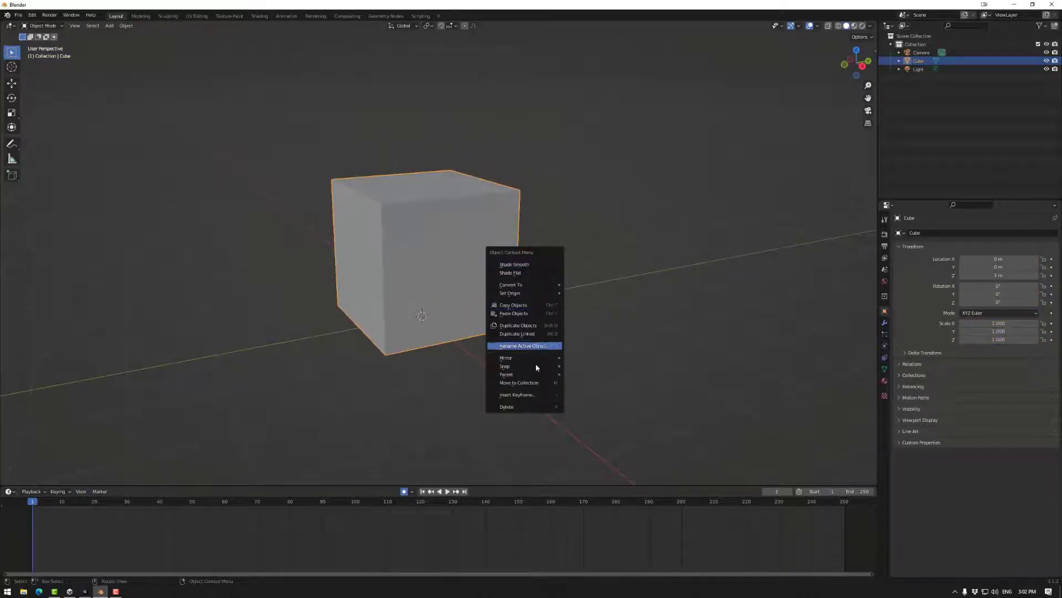
click(538, 395)
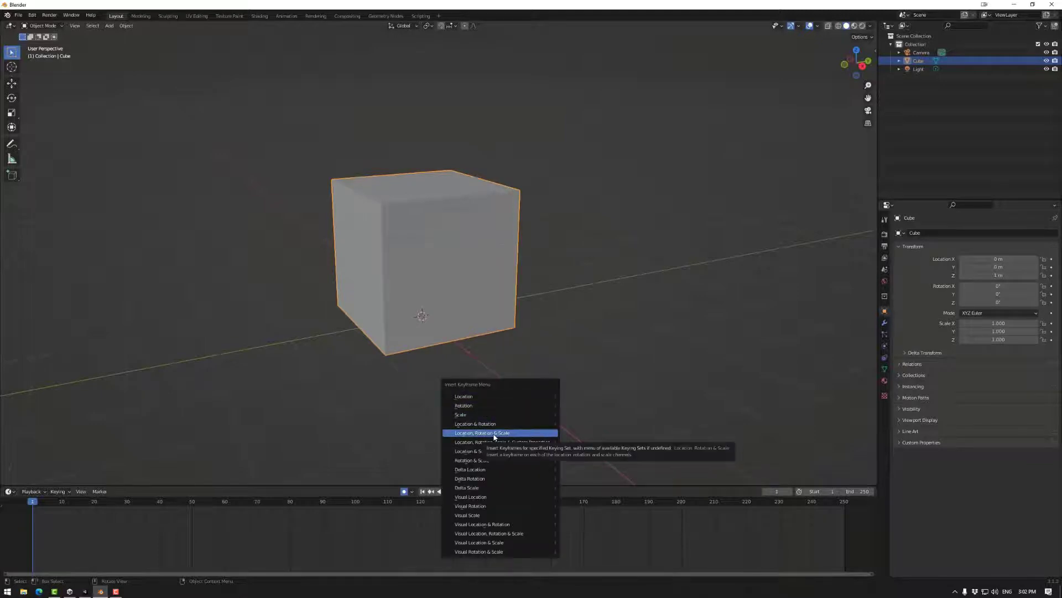
click(494, 434)
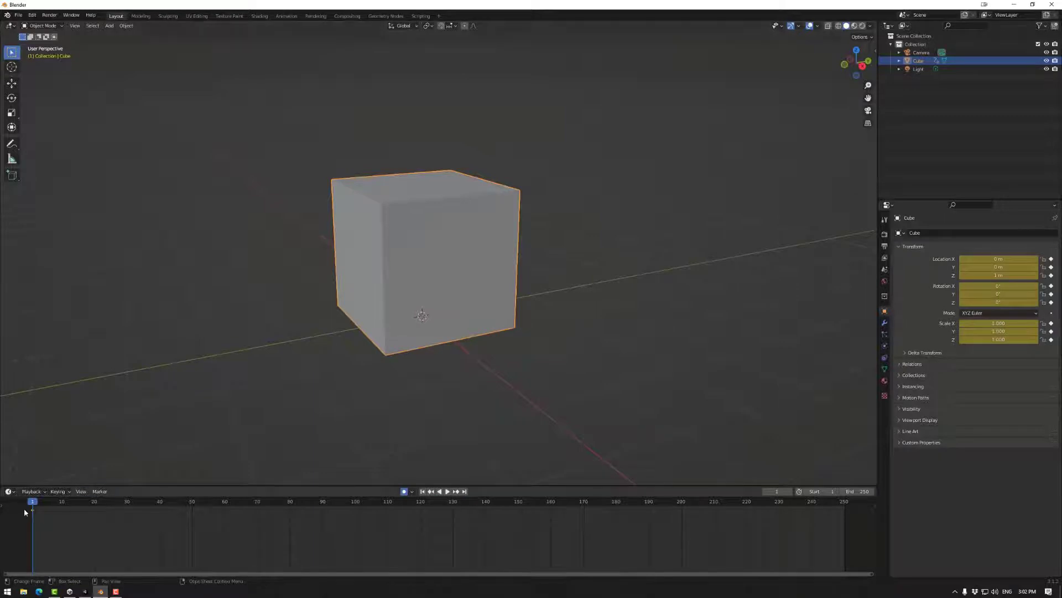
Step: At frame 30, in the right orthographic view, raise the cube 0.1 m along Z to 1.1 m
key(space)
drag(73, 505, 226, 508)
key(space)
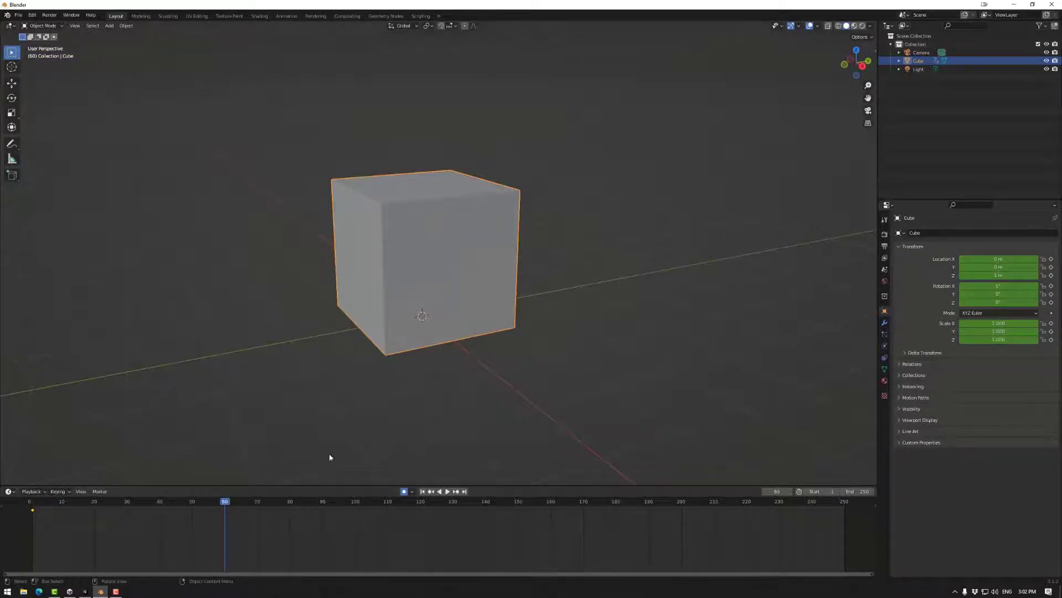
middle_drag(479, 348, 609, 316)
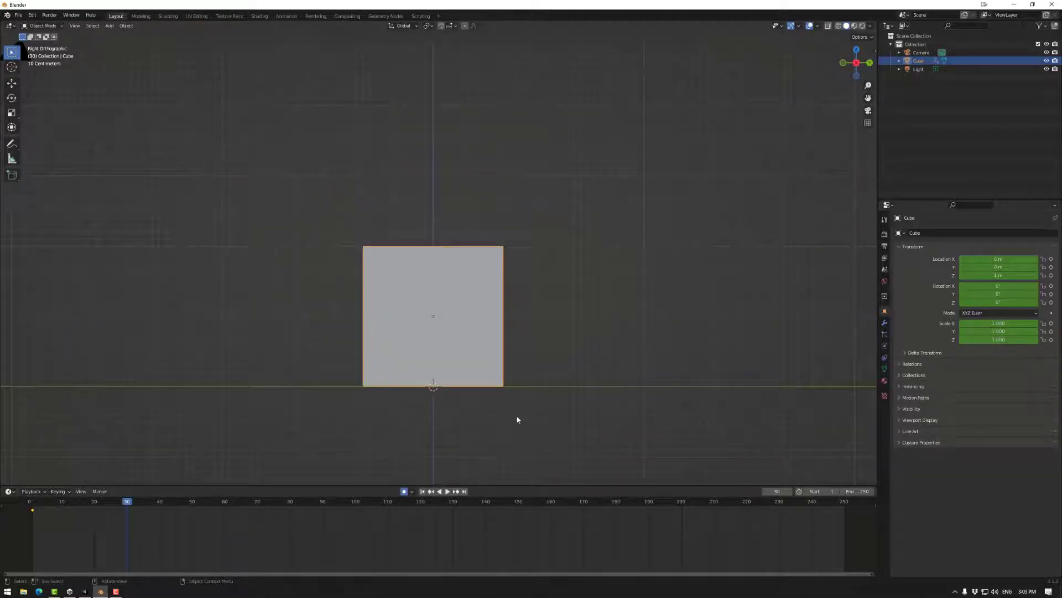
key(g)
key(z)
click(518, 409)
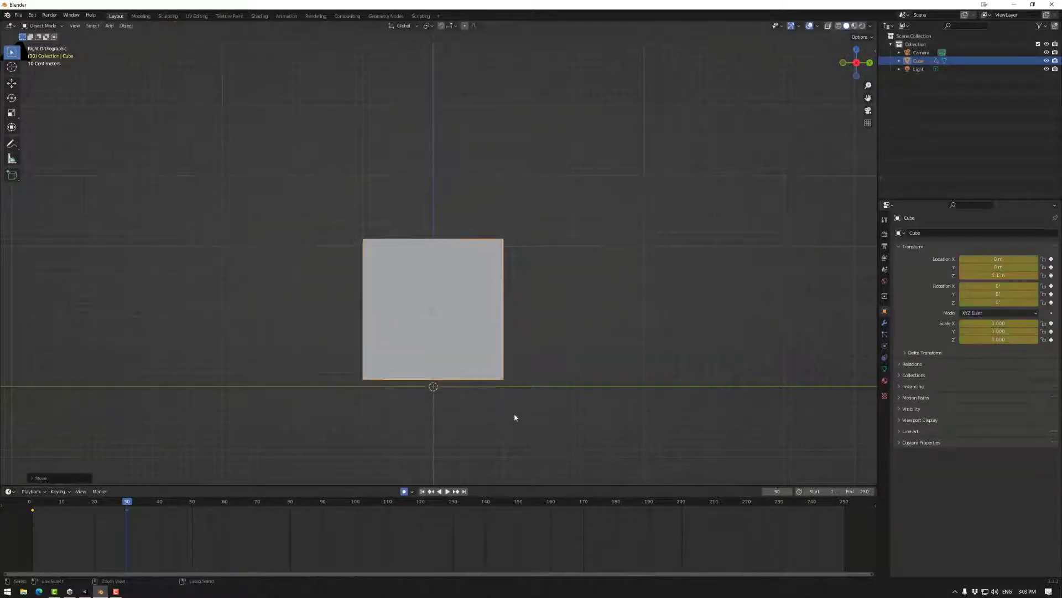
Step: Copy the cube's frame 1 keyframe to frame 60 and scrub through the small up-and-down motion
click(41, 514)
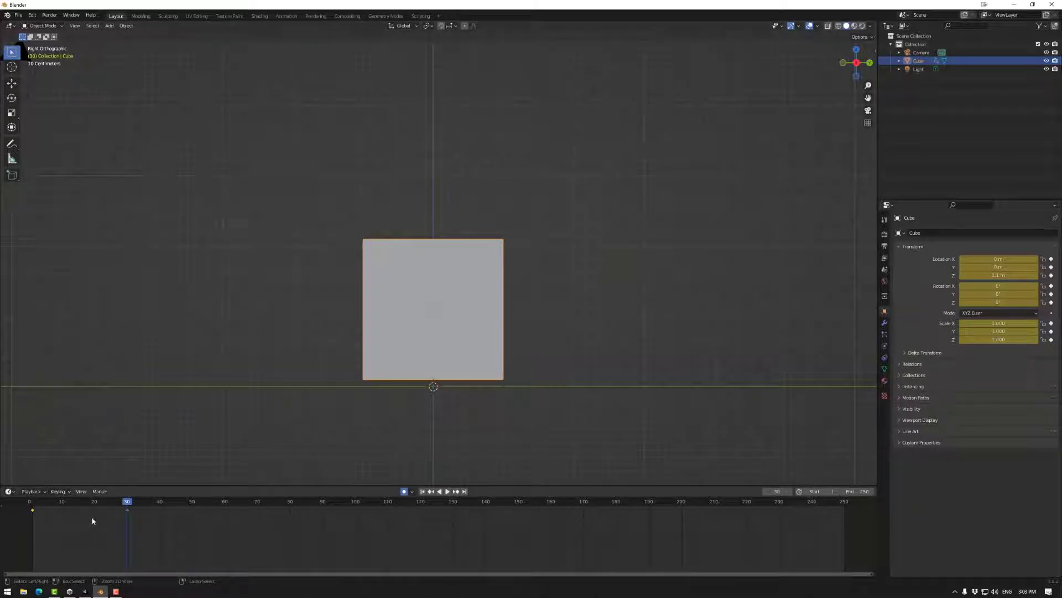
drag(127, 500, 225, 501)
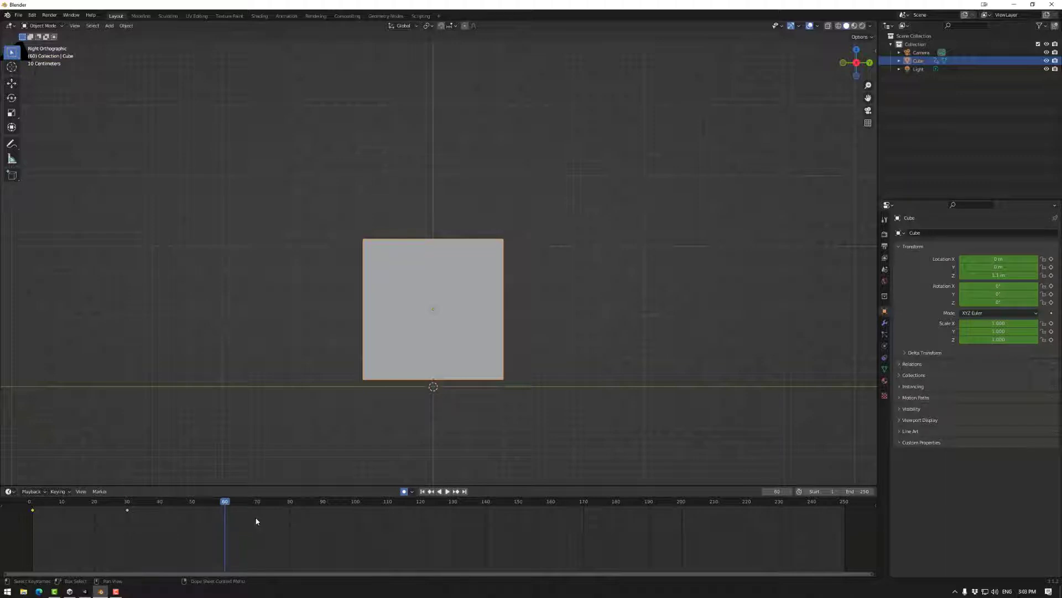
key(i)
key(space)
click(156, 508)
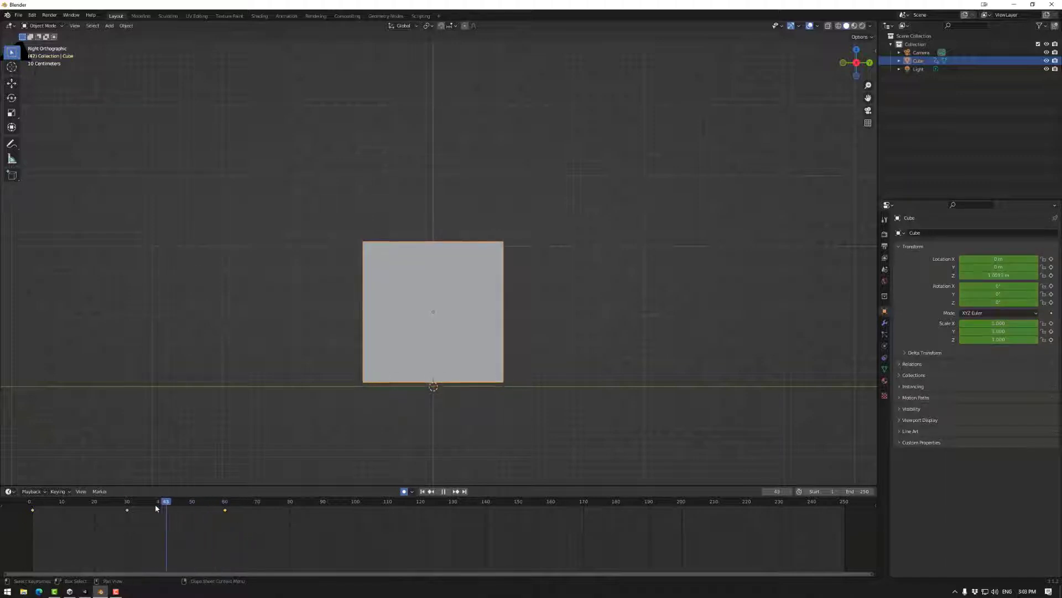
drag(156, 508, 225, 513)
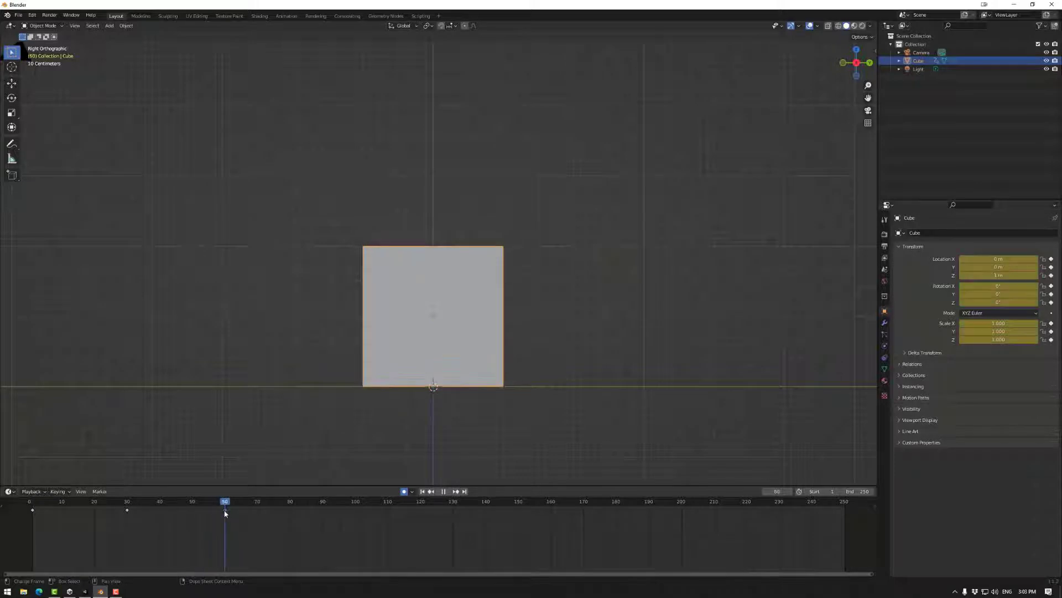
Step: Add a copy of the cube's frame 60 rest keyframe one frame earlier, at frame 59
key(space)
key(Left)
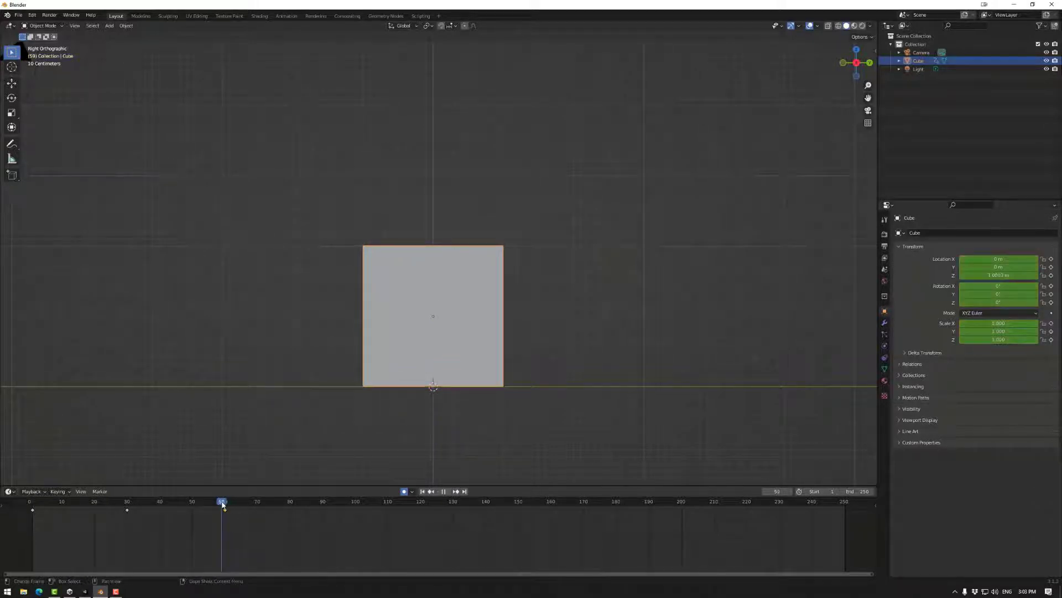
drag(224, 510, 223, 511)
Step: At frame 178, raise the cube 2 m along Z to a location of 3 m
key(space)
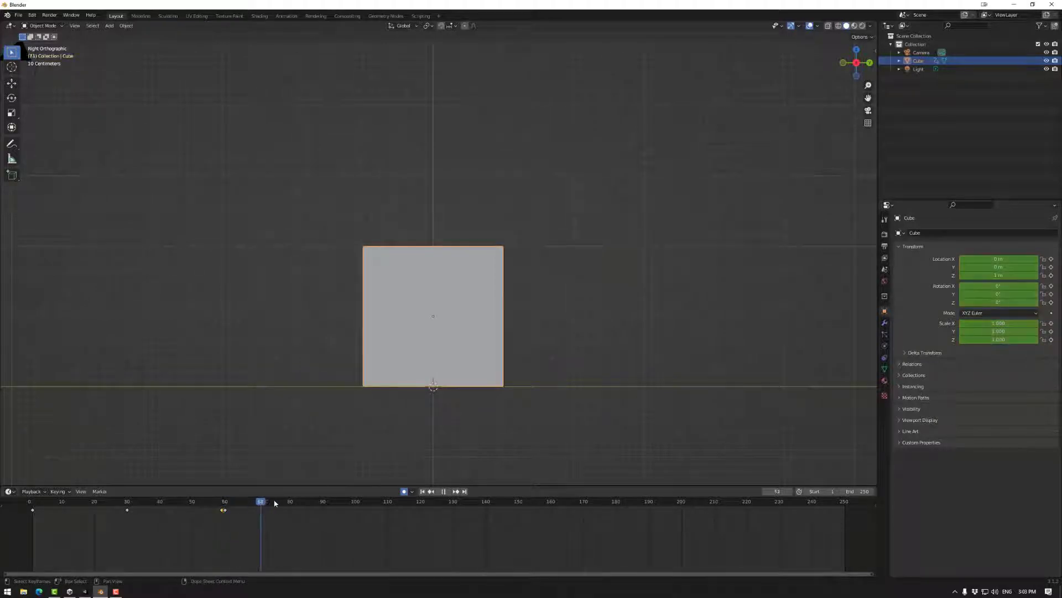
drag(447, 506, 611, 506)
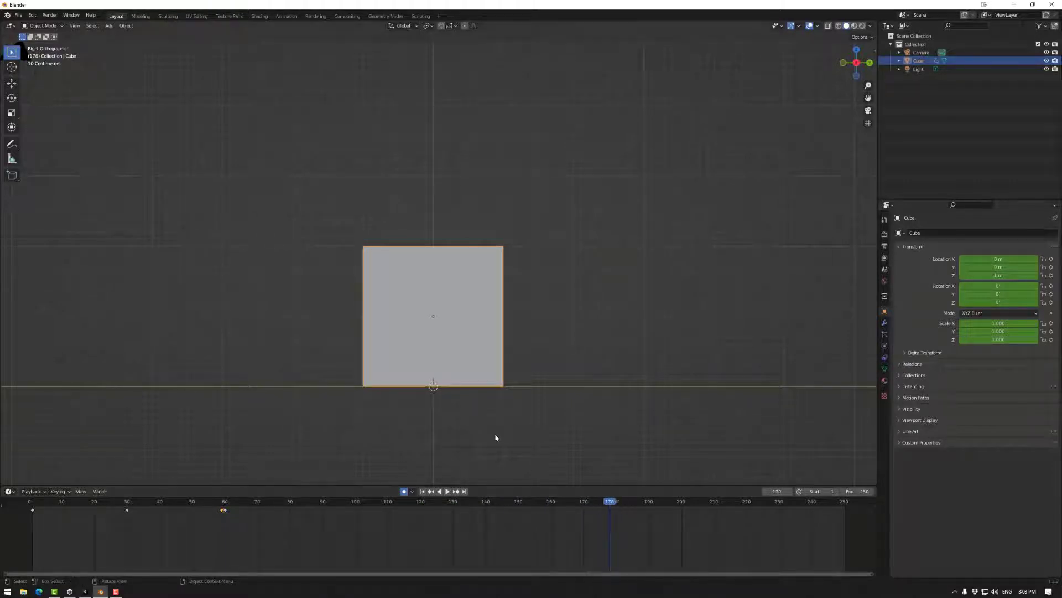
key(g)
key(z)
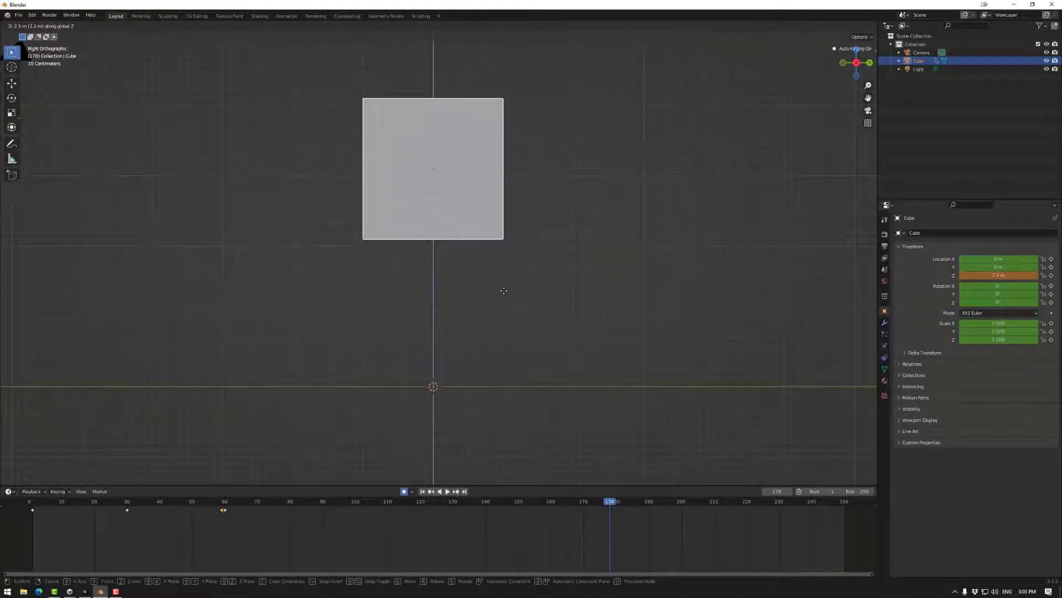
click(499, 297)
scroll(552, 521, down, 2)
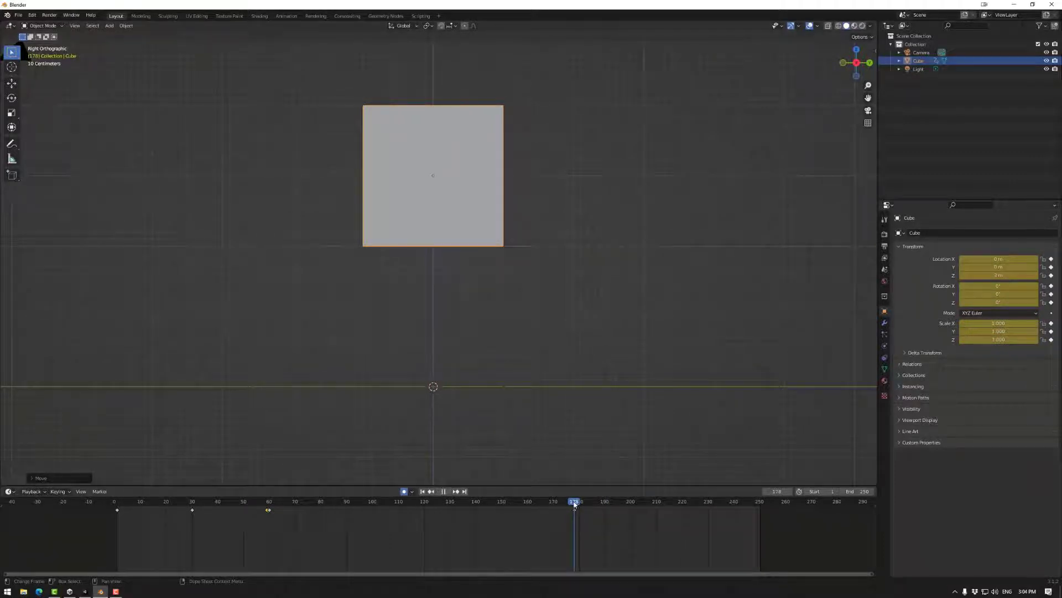
Step: Play through the rising motion and shift the cube's raised-position keyframe to frame 180
click(289, 502)
key(space)
key(space)
drag(289, 502, 760, 501)
click(576, 501)
Step: Set the scene's end frame to 300
click(850, 491)
text(300)
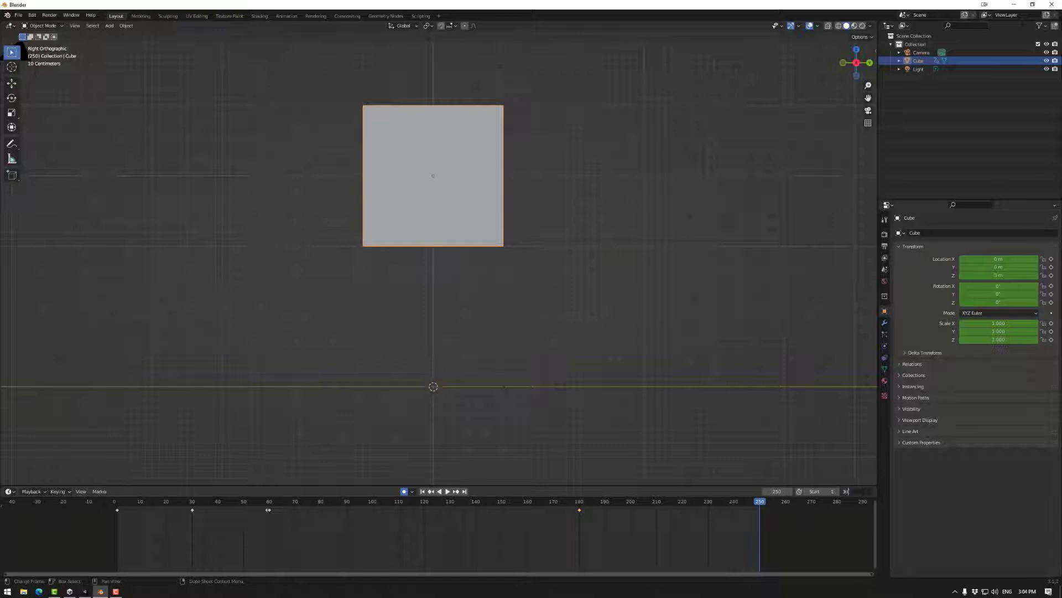
key(Return)
Step: Copy the cube's frame 60 rest keyframe to frame 300, and return the playhead to frame 1 in a perspective view
key(Home)
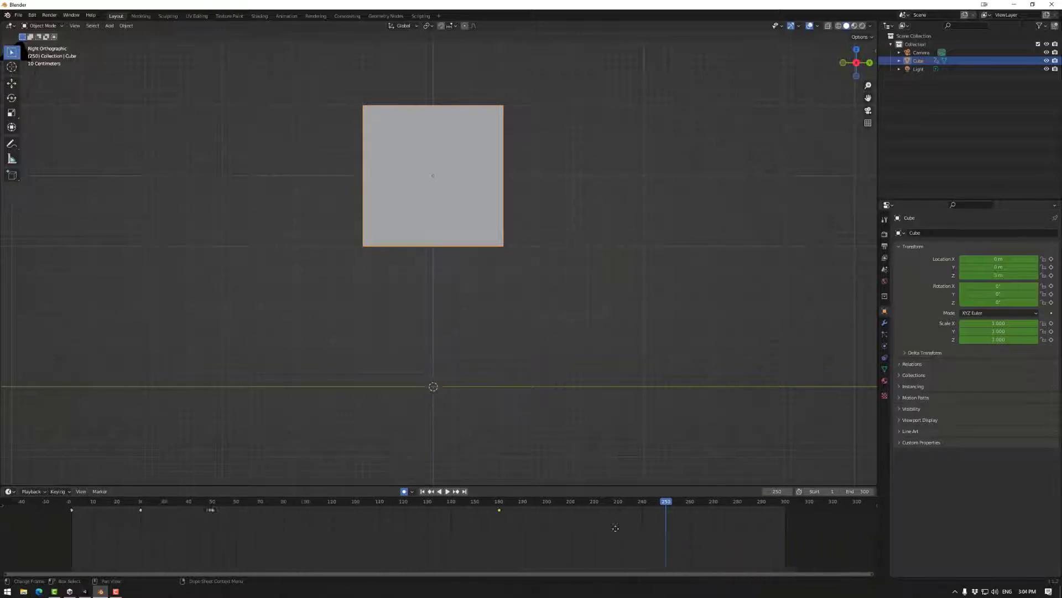
click(181, 509)
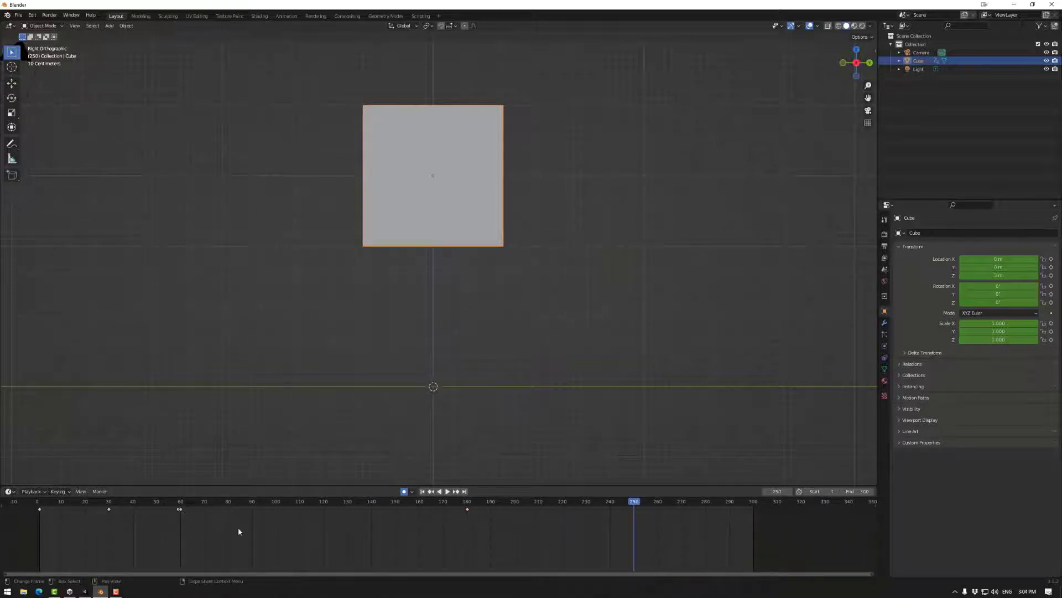
key(space)
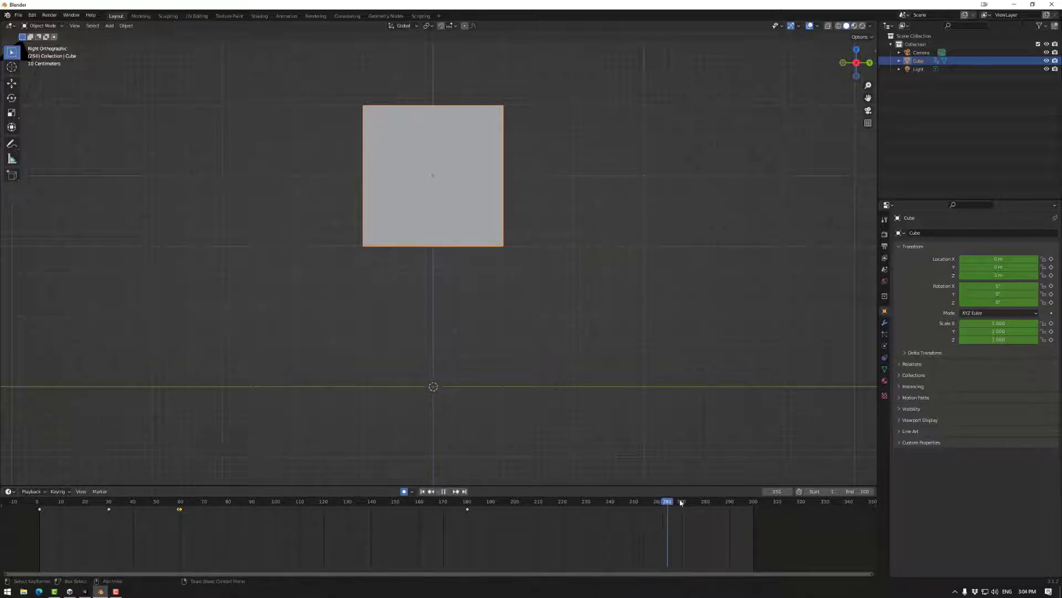
drag(742, 501, 39, 506)
key(ctrl+v)
middle_drag(547, 347, 587, 335)
click(594, 332)
click(438, 293)
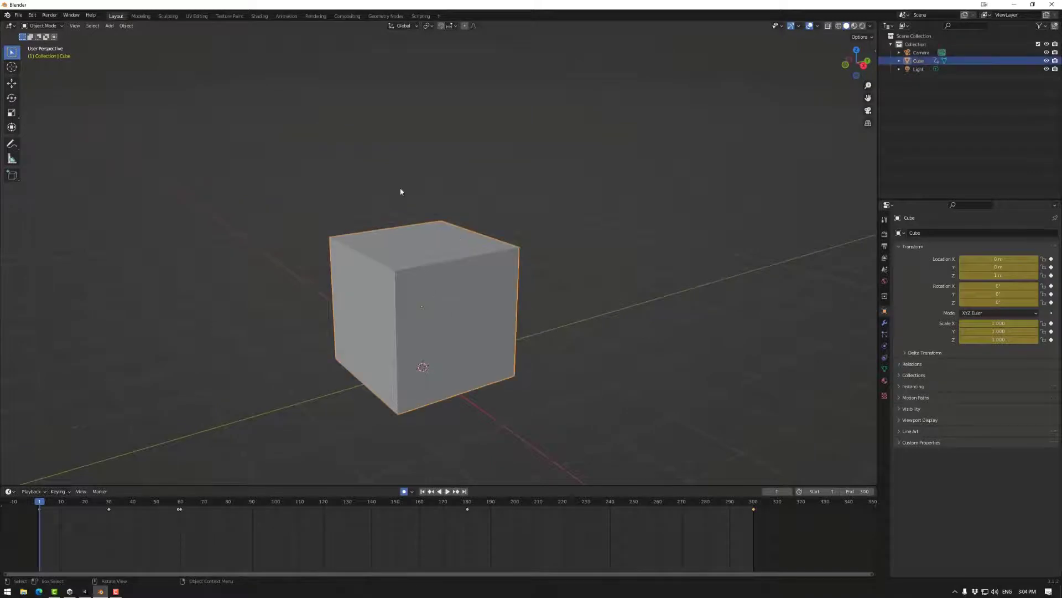
Step: Start an FBX export with the Models folder inside the ImportFromBlender project's Assets/_AddYourArtHere as destination
click(18, 15)
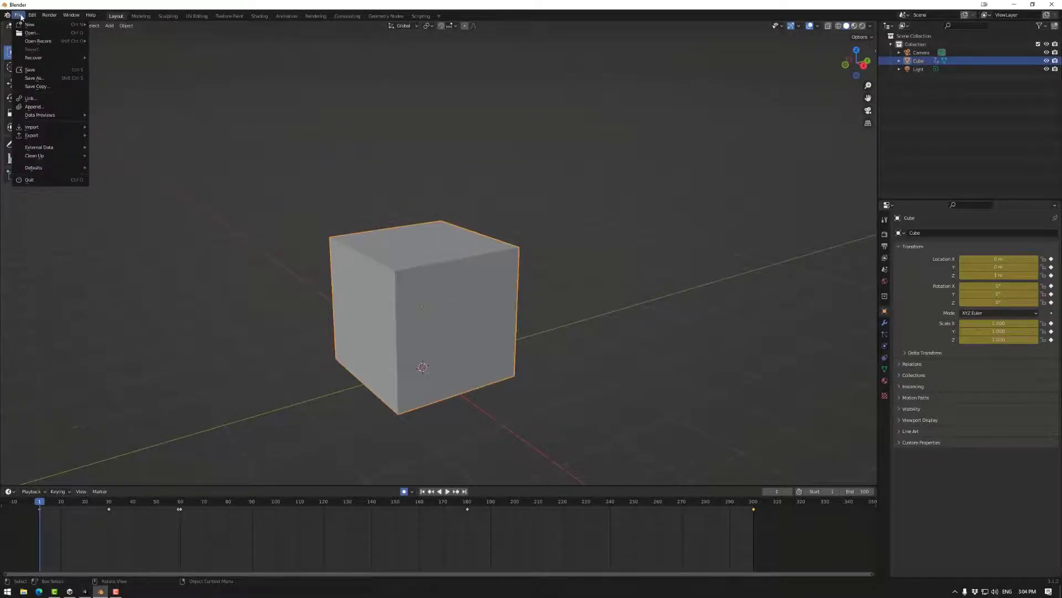
mouse_move(38, 137)
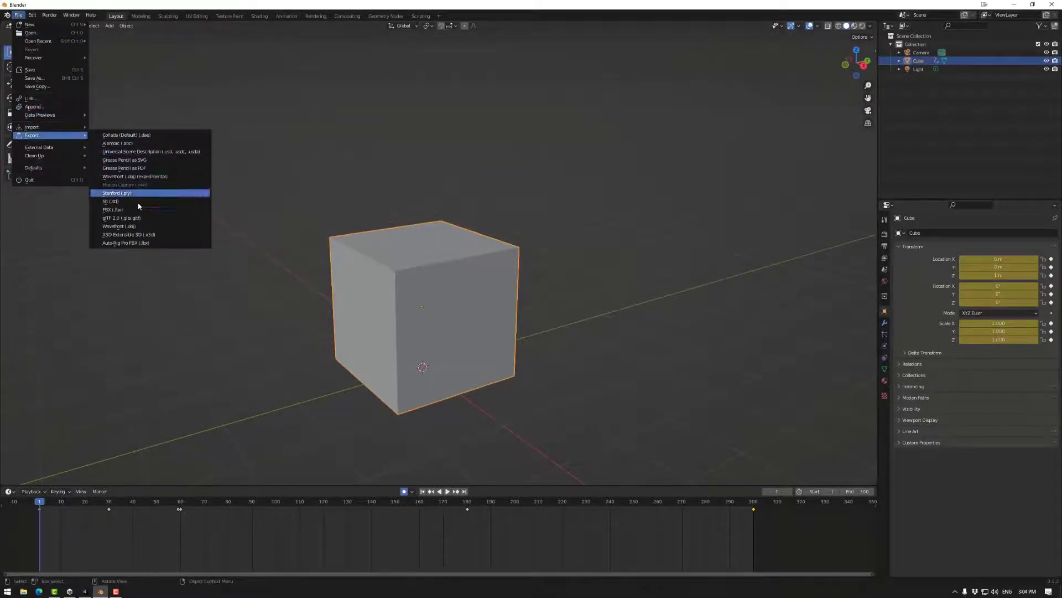
click(134, 211)
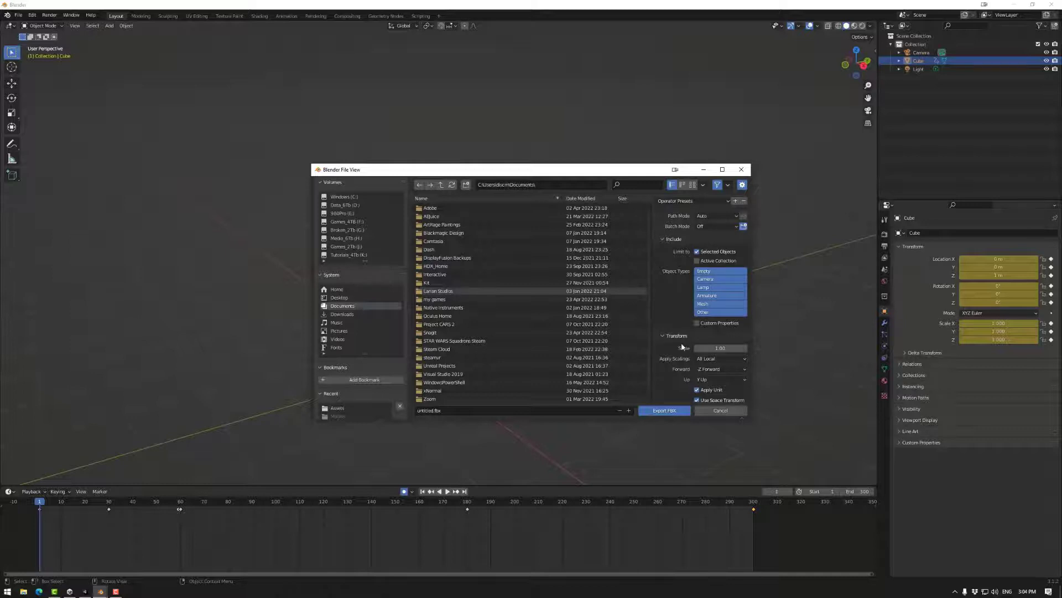
click(340, 298)
click(444, 216)
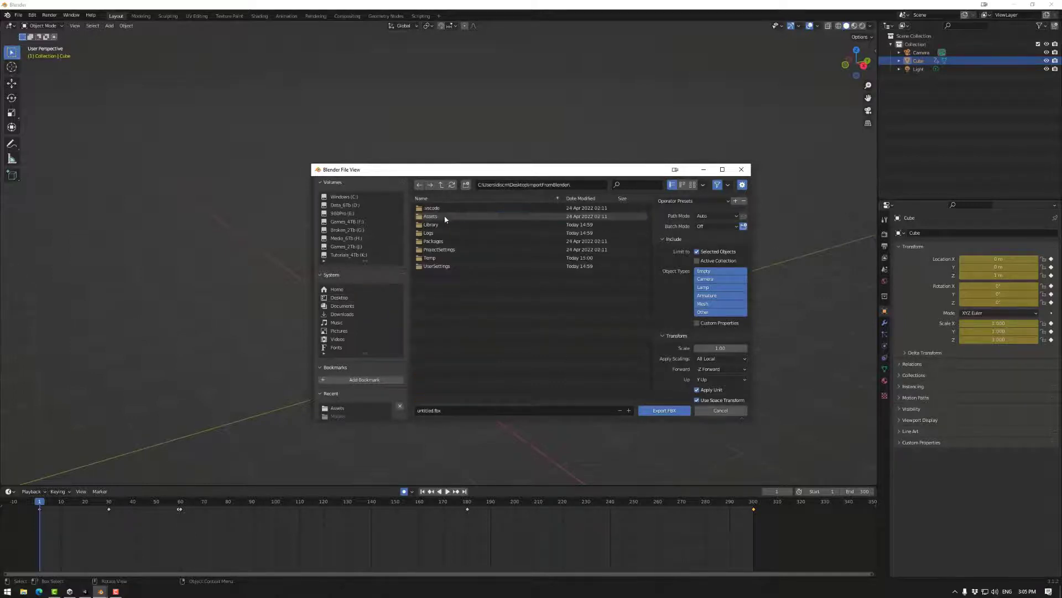
click(444, 218)
click(443, 208)
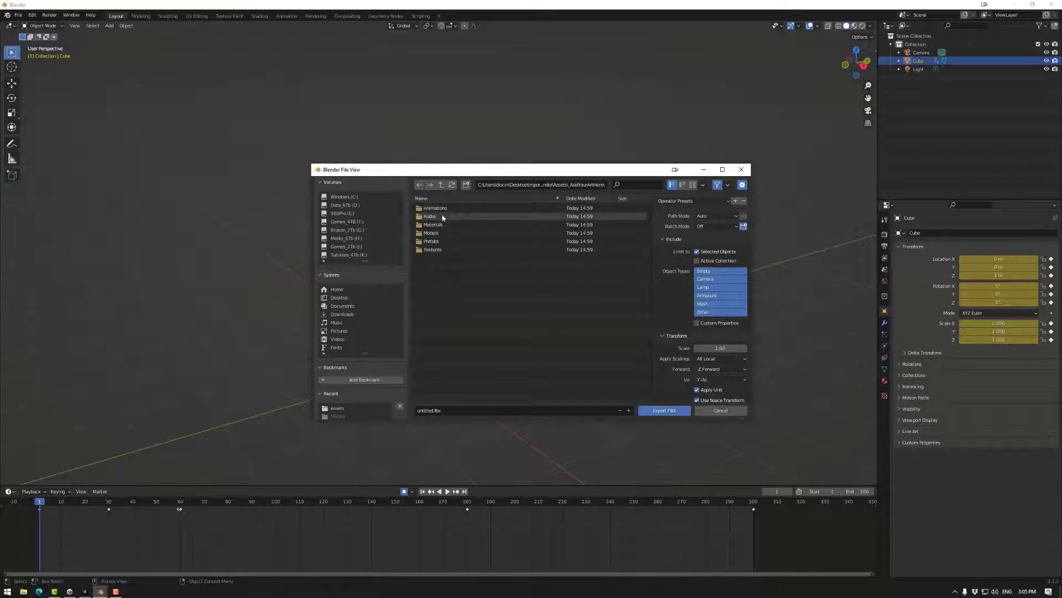
click(442, 232)
Step: Name the export file Cube_01 and export the cube as FBX
click(439, 410)
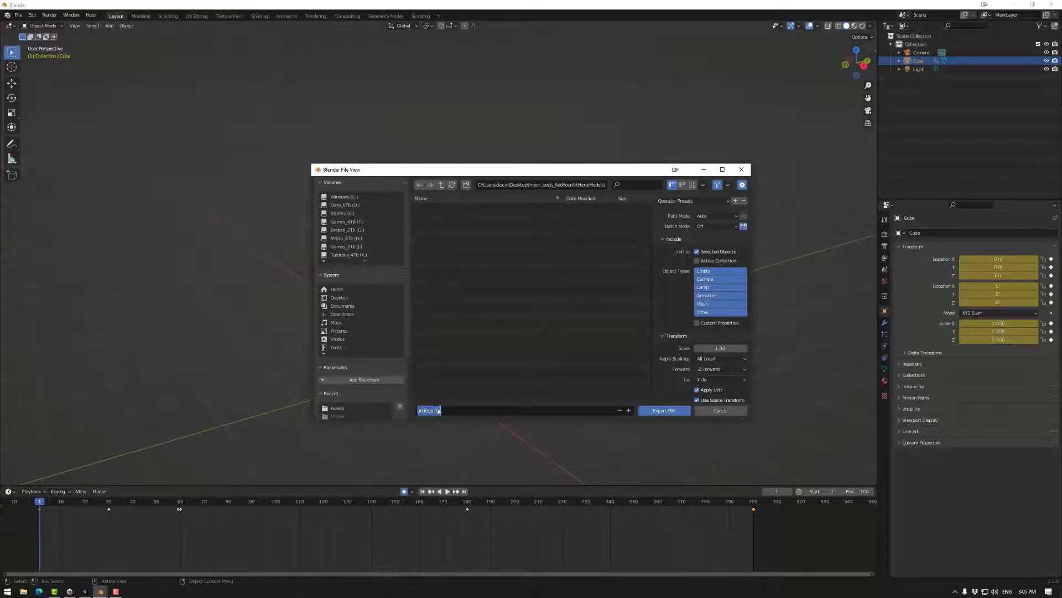
double_click(424, 410)
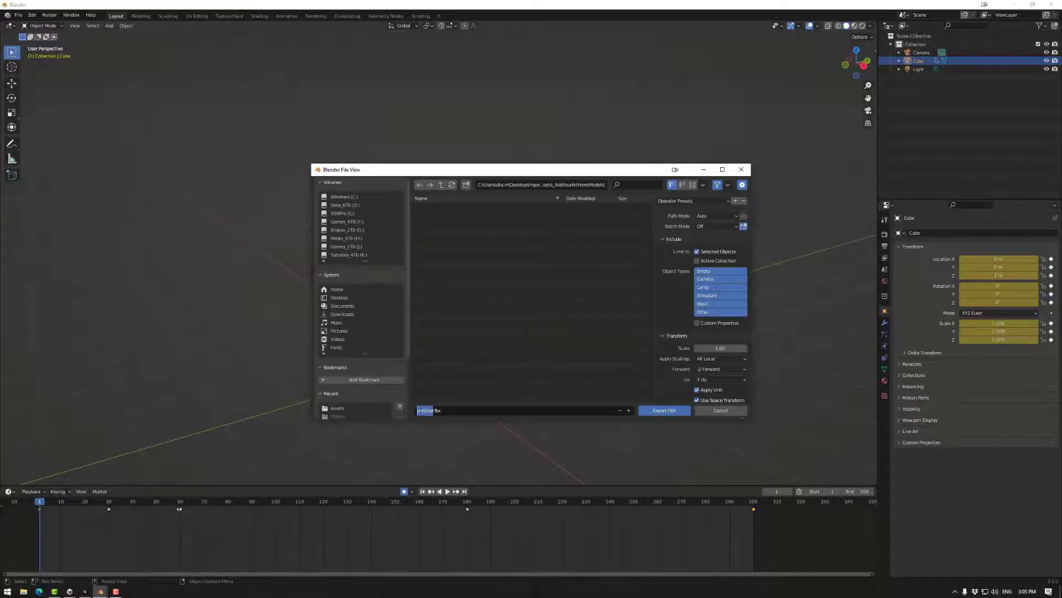
text(Cube_01)
click(676, 412)
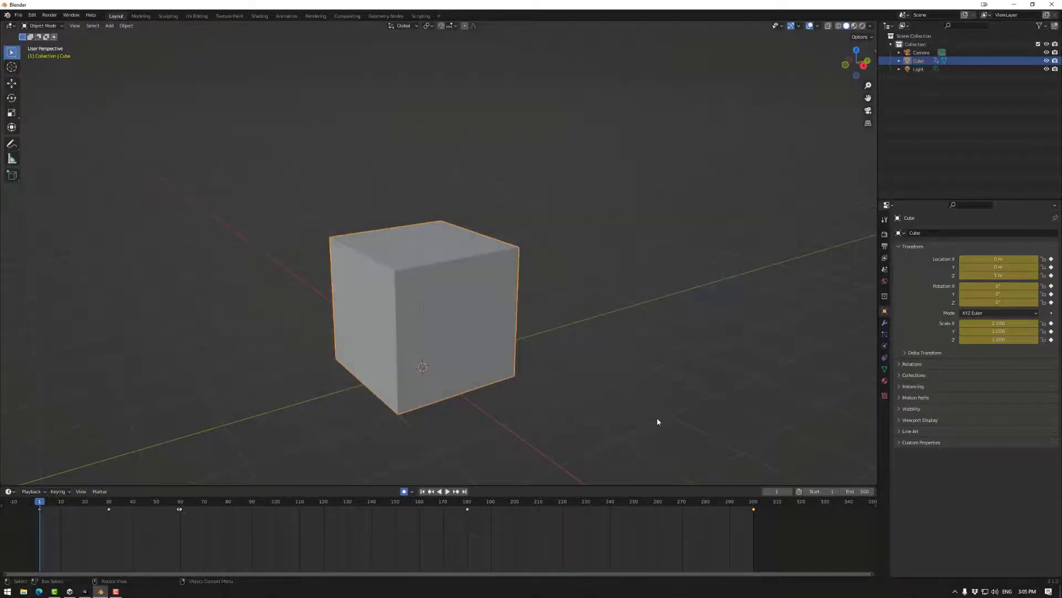
Step: Switch to the Unity project and delete the portal object under Portals
click(84, 591)
alt+drag(599, 328, 483, 335)
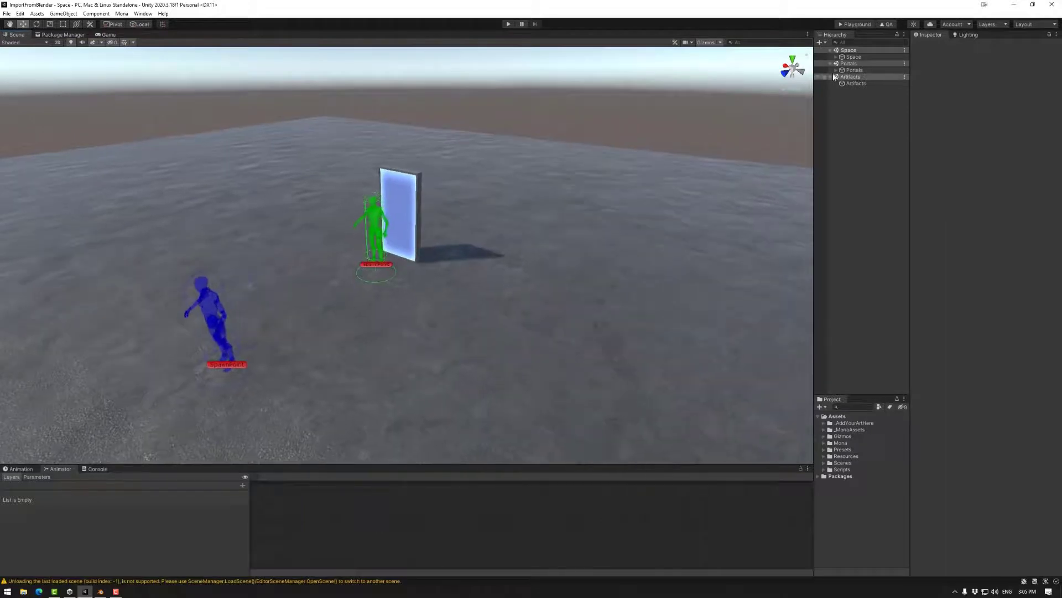
click(817, 70)
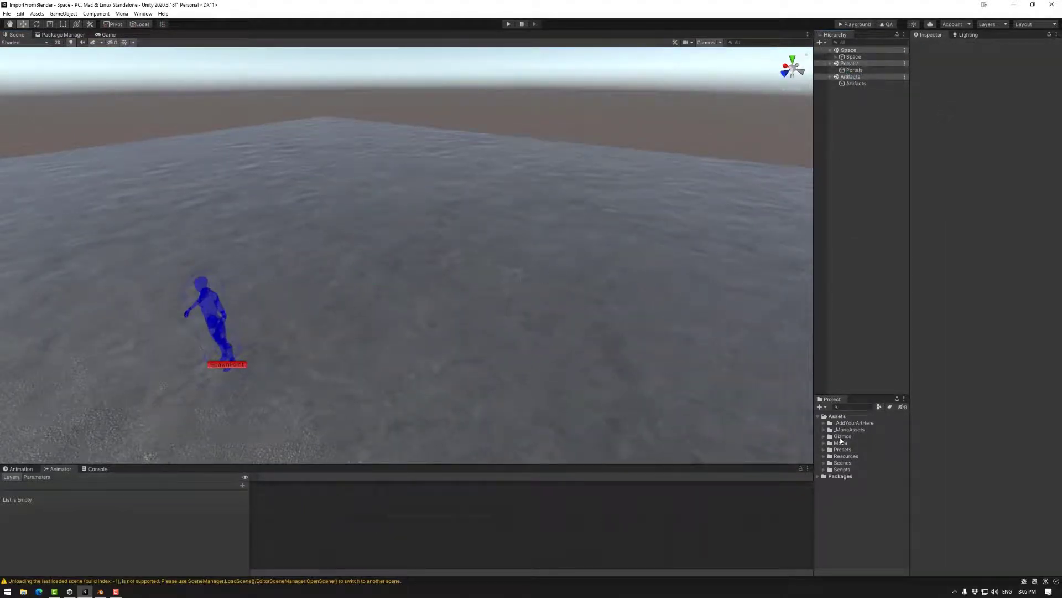
Step: Display the animation import settings of the Cube_01 model in _AddYourArtHere/Models, with the settings area widened
click(822, 423)
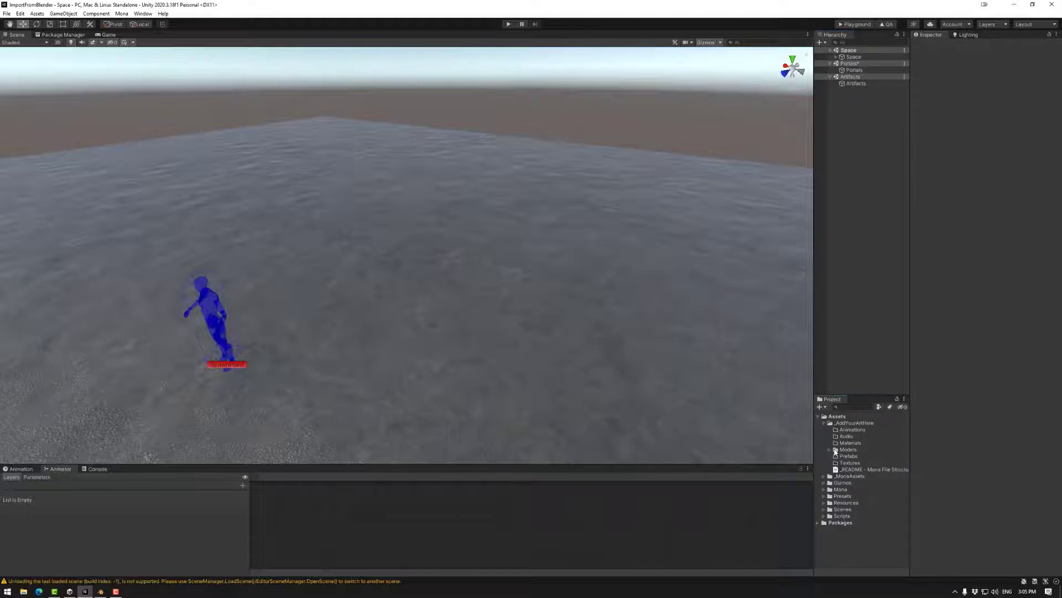
click(834, 450)
click(830, 450)
click(854, 456)
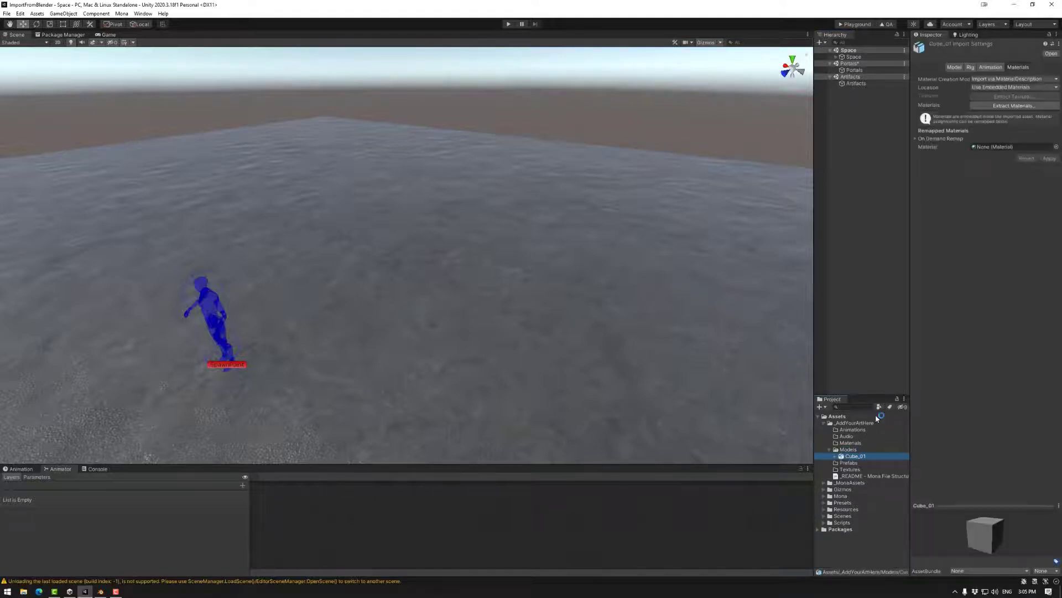
drag(913, 219, 700, 230)
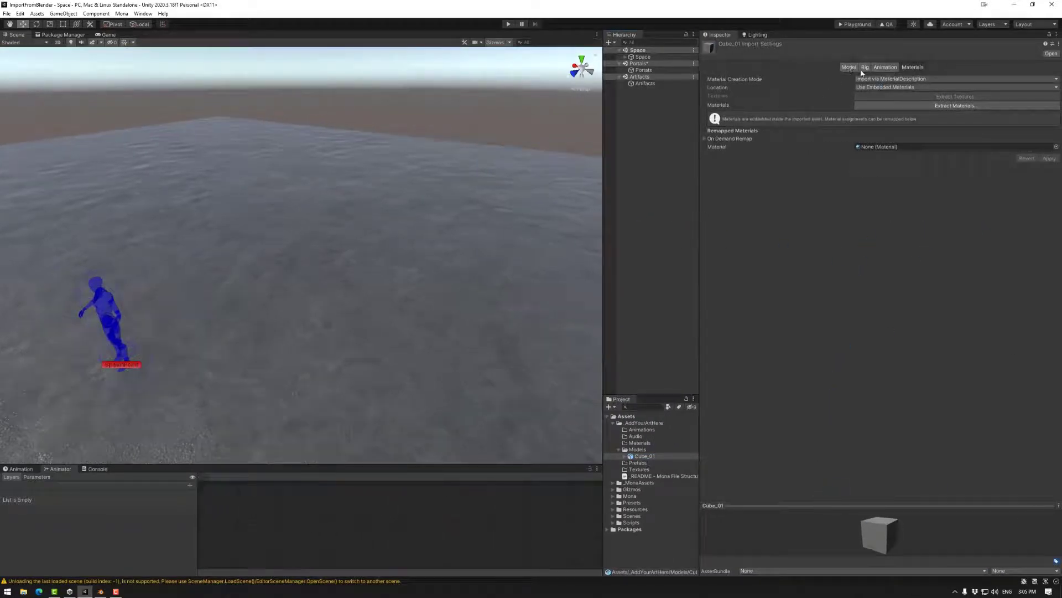
click(886, 67)
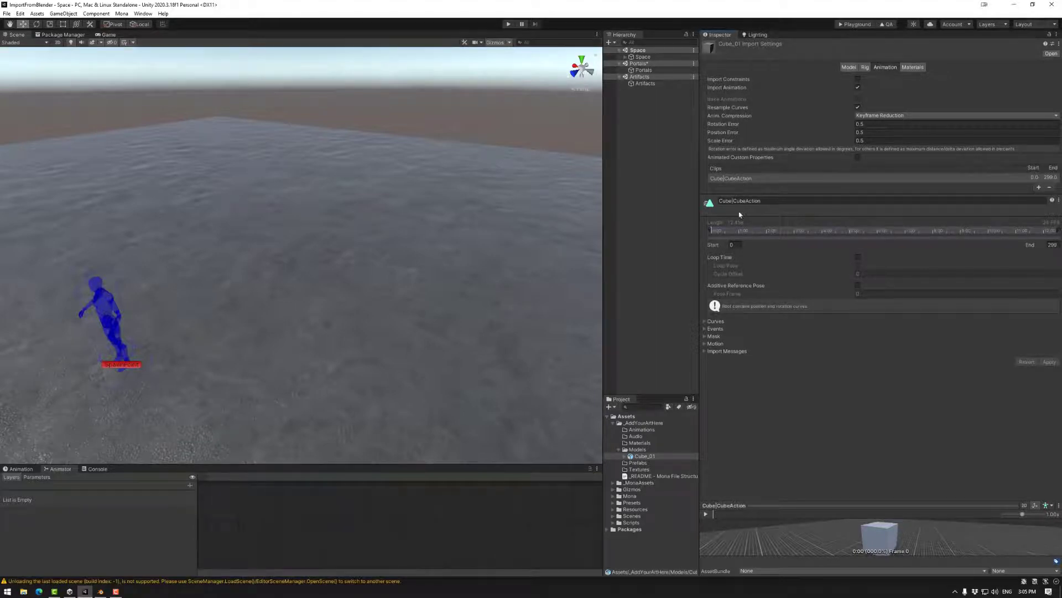
Step: Add a second animation clip to the model and name the two clips Cube_Idle and Cube_Jump
click(1038, 188)
click(750, 179)
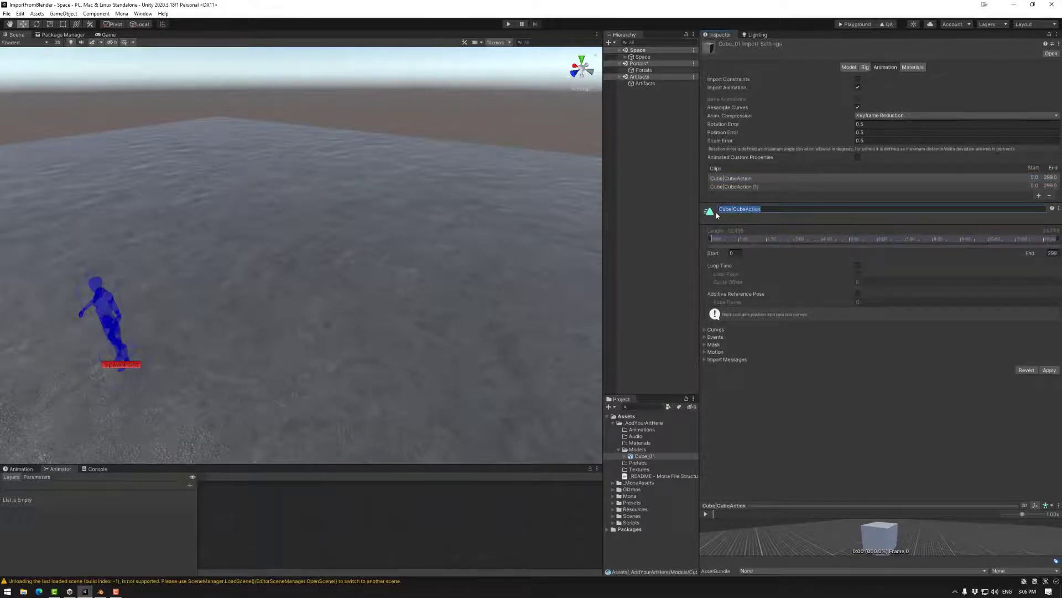
text(Cube_Idle)
key(Return)
click(727, 186)
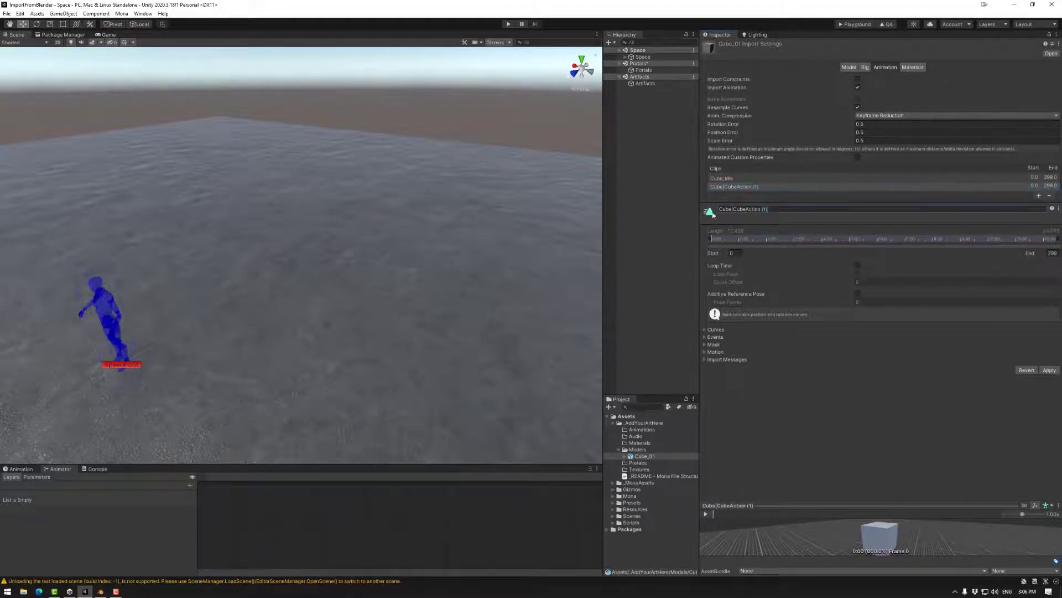
text(Cube)
text(_Idle)
key(Return)
Step: Check the keyframe timing in Blender and set the Cube_Idle clip's end frame to 60
click(1052, 179)
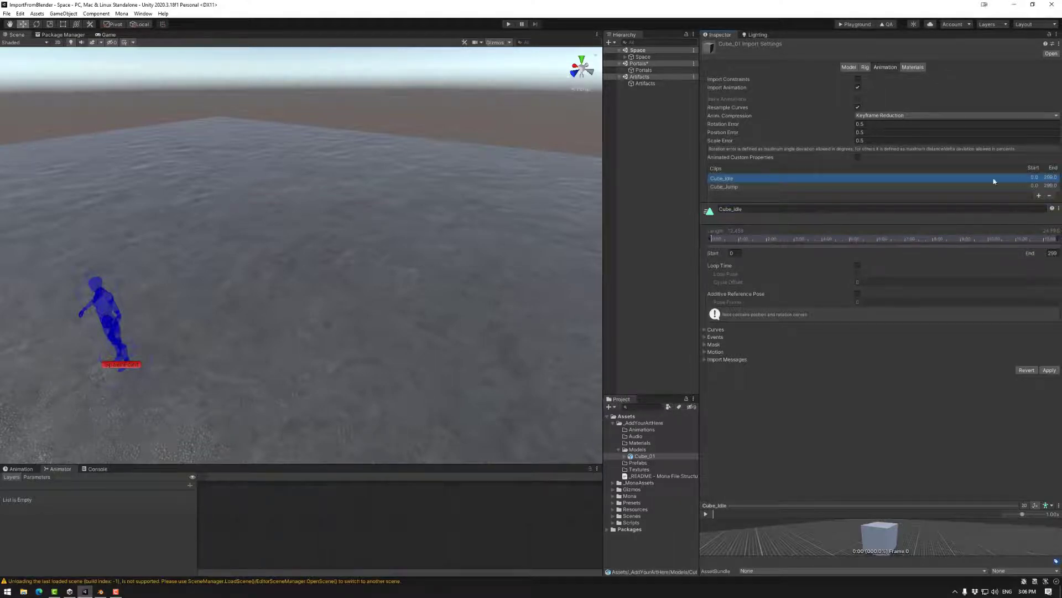
click(104, 591)
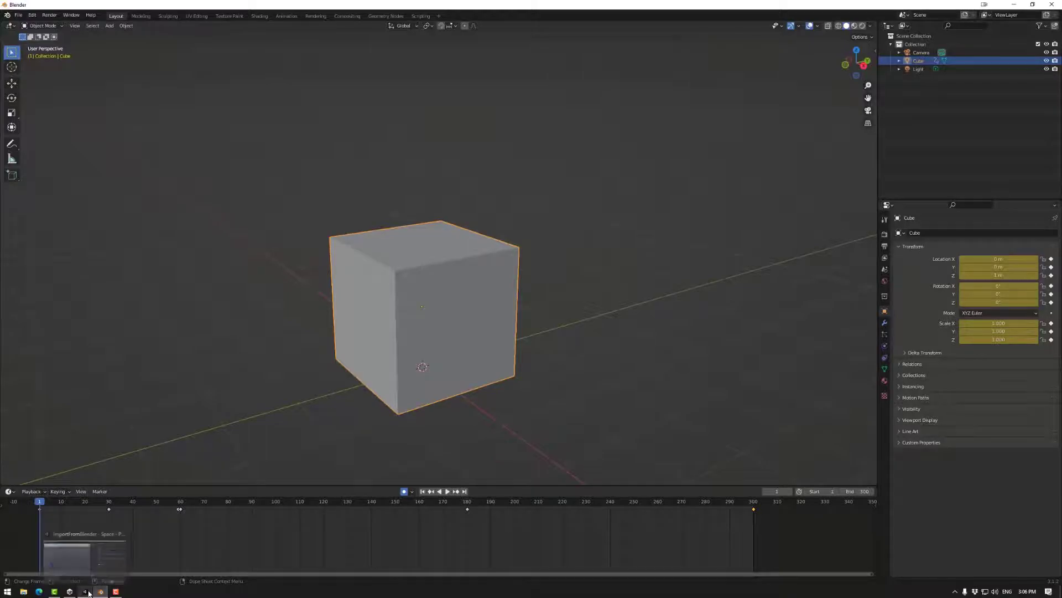
click(97, 591)
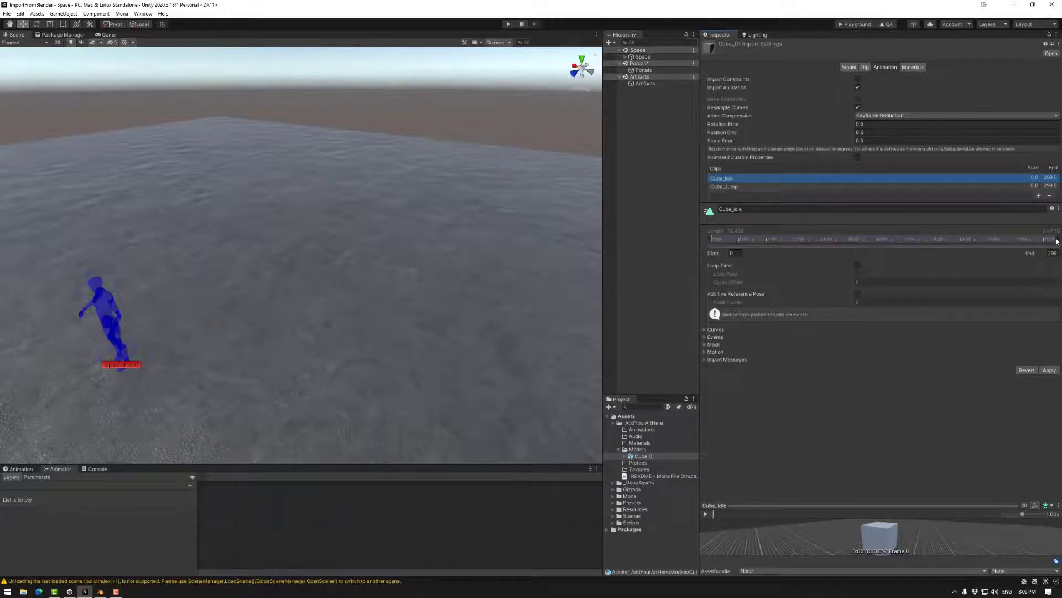
mouse_move(1054, 239)
mouse_down()
mouse_move(795, 238)
mouse_move(1055, 239)
mouse_up()
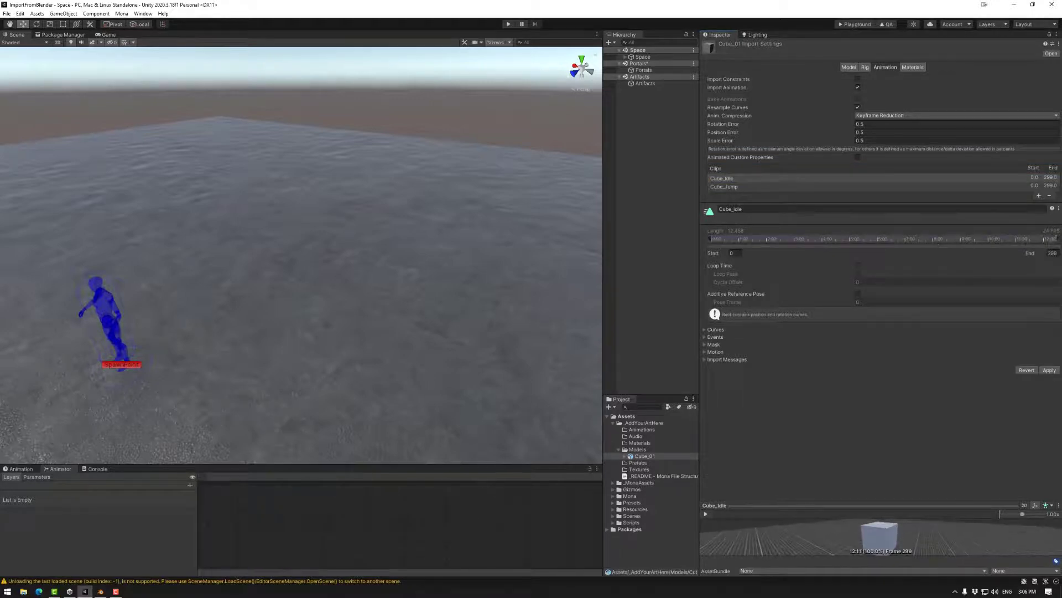
click(1052, 253)
text(60)
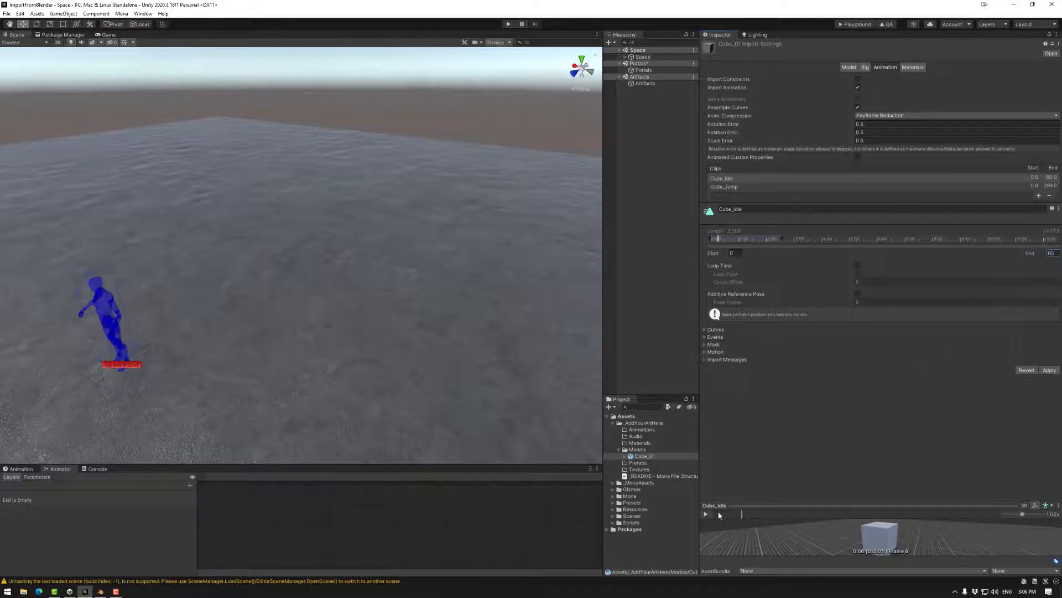
Step: Scrub through the Cube_Idle clip in an enlarged preview and enable Loop Time for it
drag(720, 514, 1004, 520)
drag(907, 503, 791, 423)
drag(722, 432, 1000, 451)
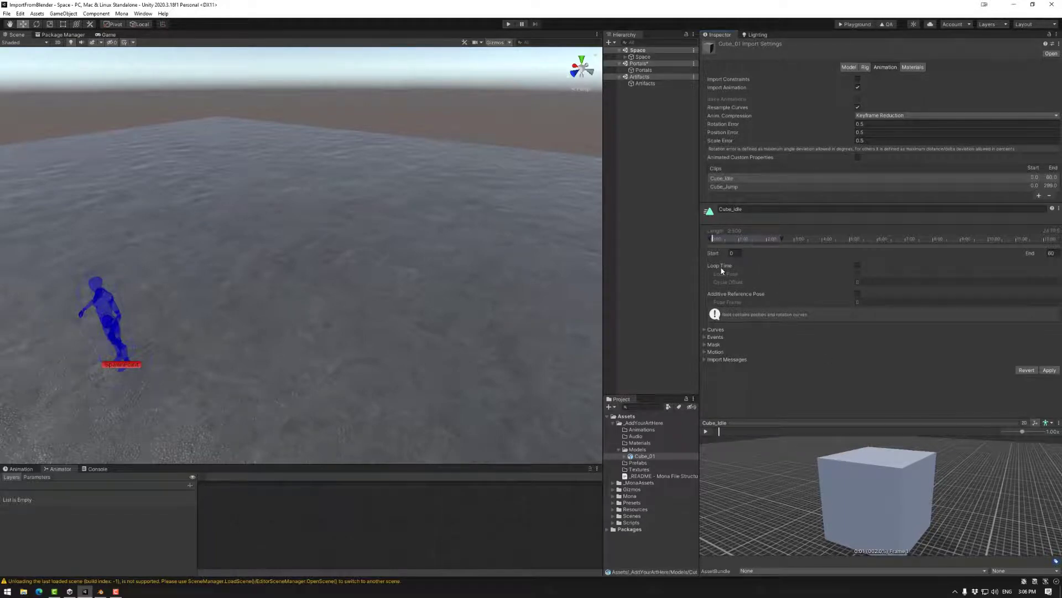
click(858, 267)
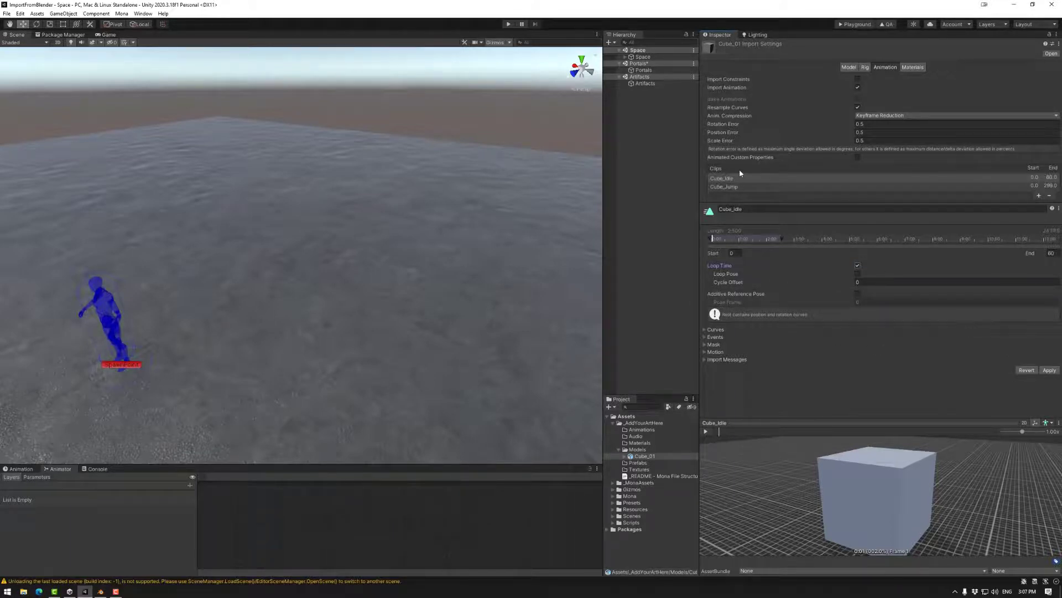
Step: Set the Cube_Jump clip's start frame to 60 and scrub through its preview
click(733, 187)
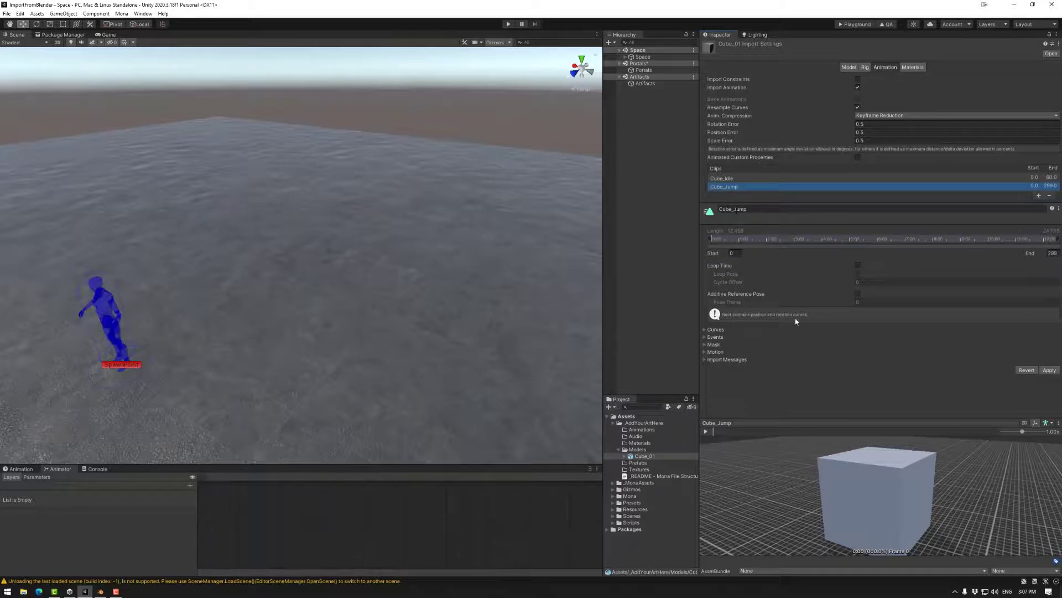
click(739, 253)
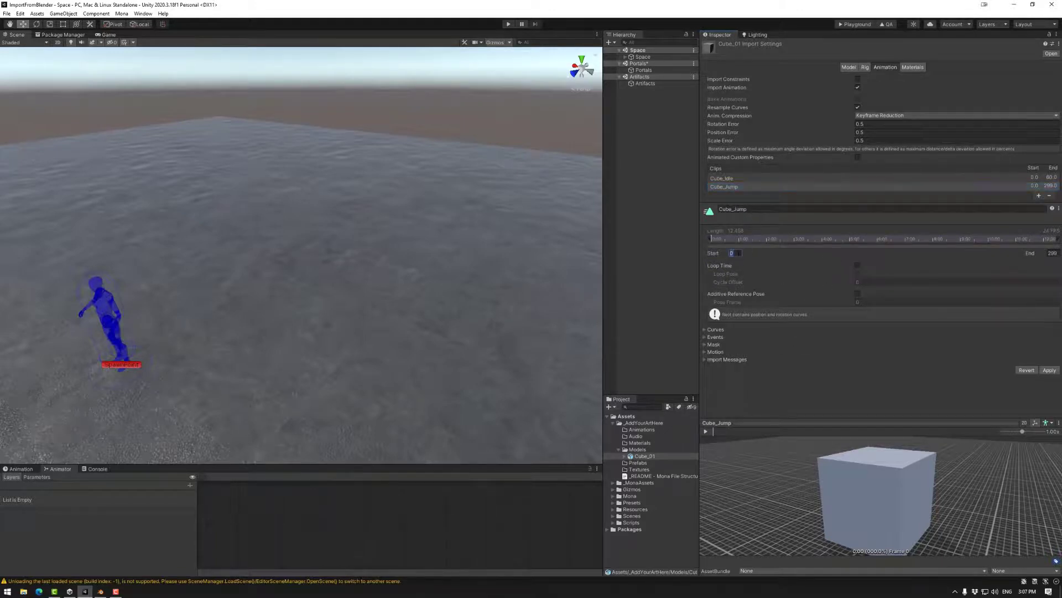
text(60)
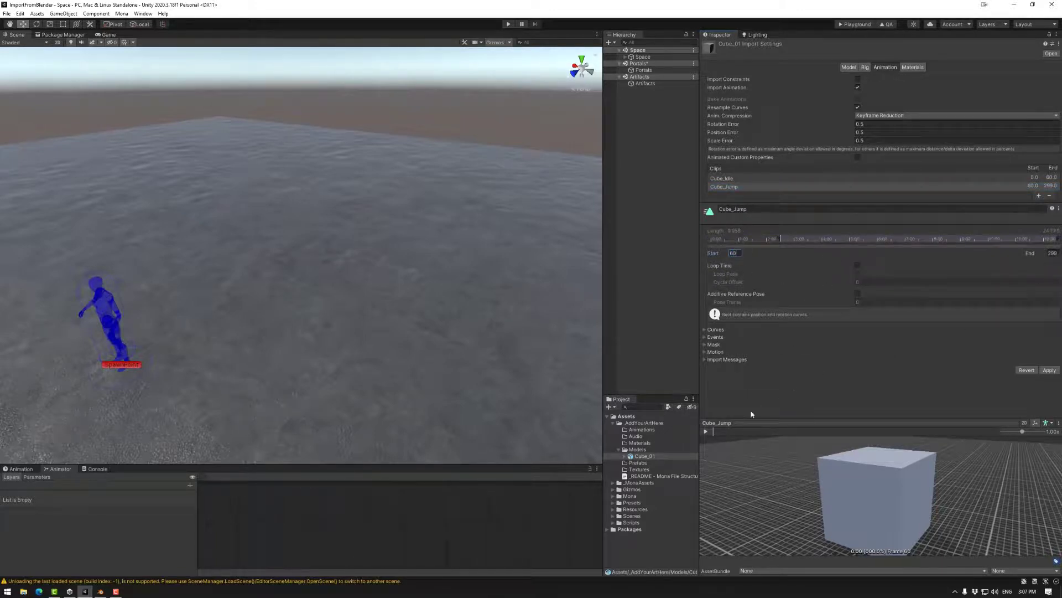
drag(713, 434, 1002, 435)
Step: Apply the import settings and inspect the Cube_Jump and Cube_Idle clips inside the expanded Cube_01 asset
click(624, 457)
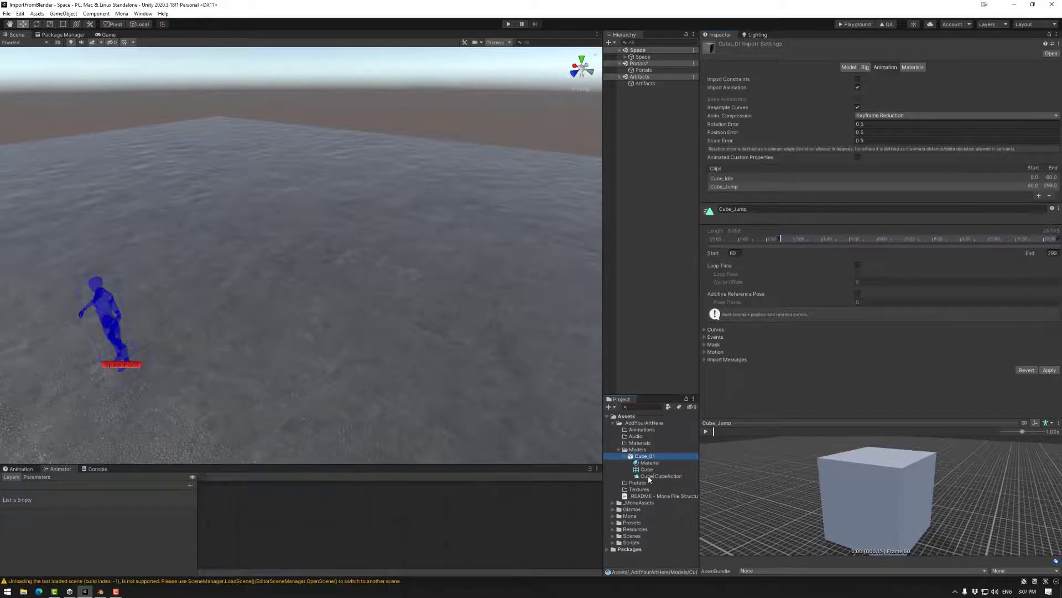
click(1049, 370)
click(657, 482)
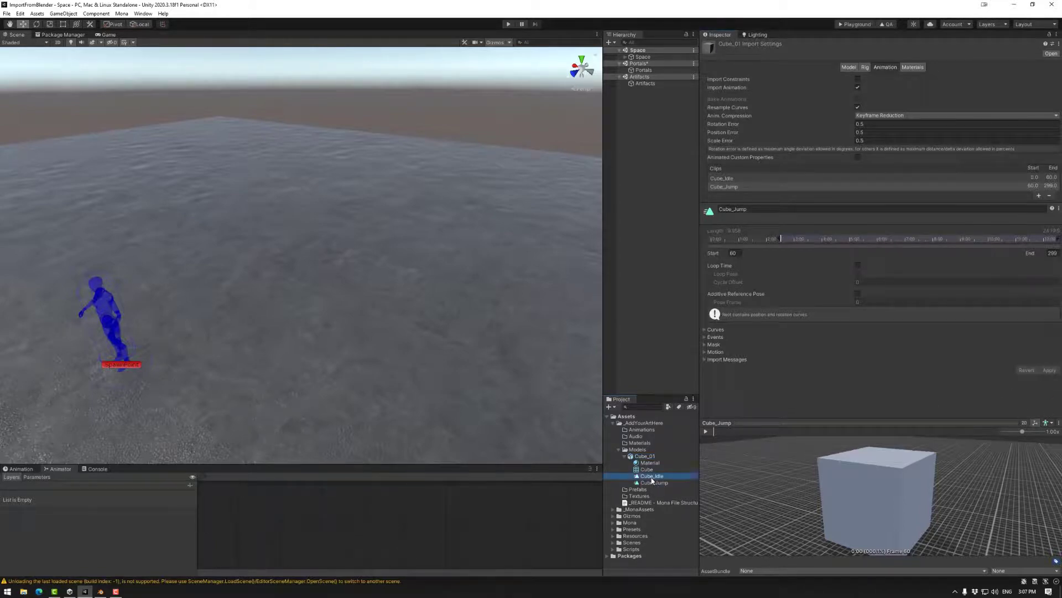
click(653, 476)
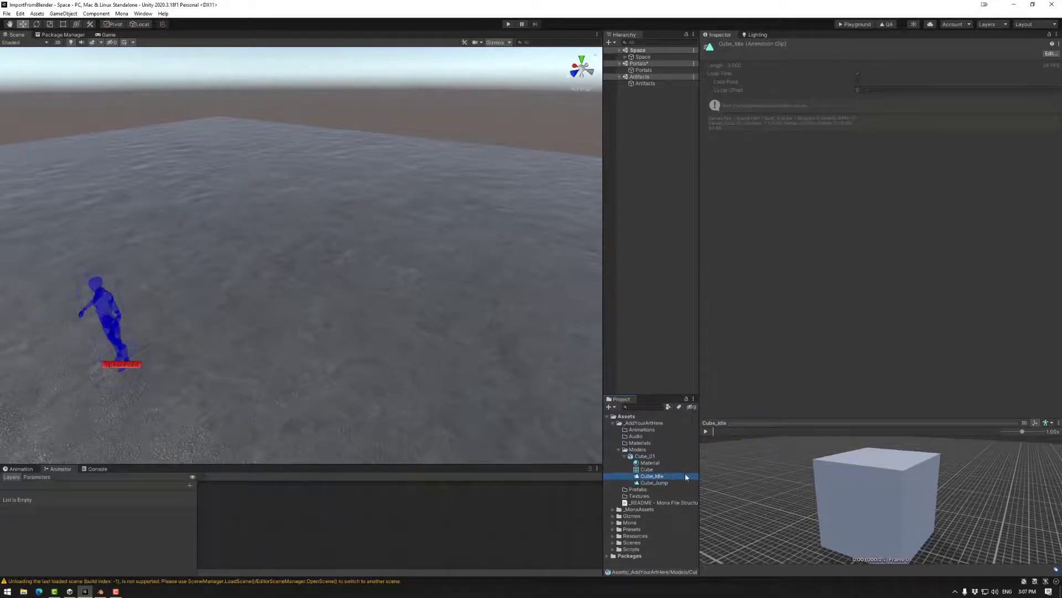
Step: Place the Cube_01 model under the Space scene's Assets object and move the SpawnPoint away from the cube
click(645, 456)
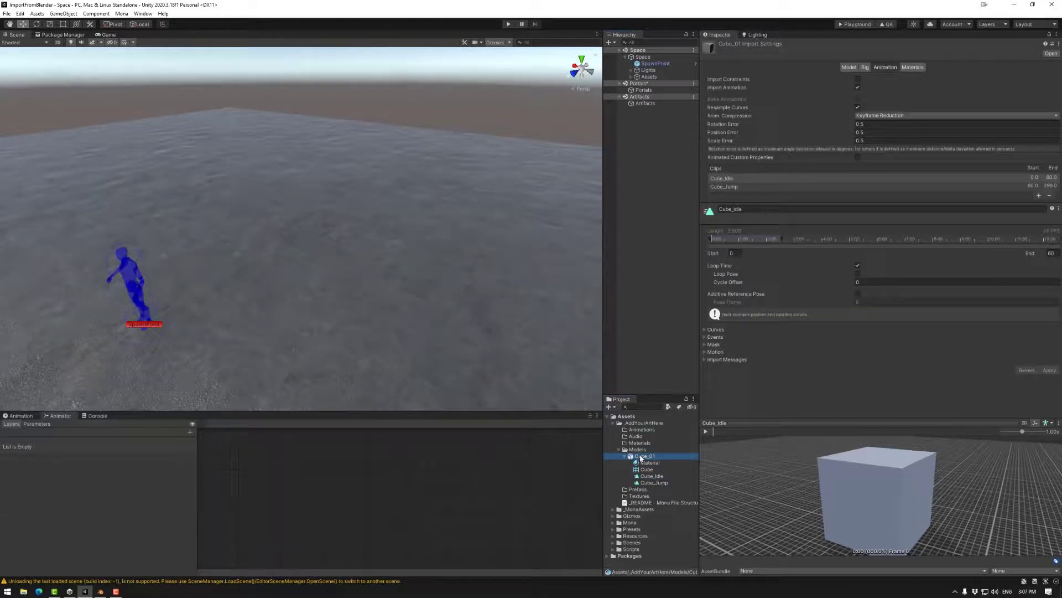
drag(645, 457, 647, 78)
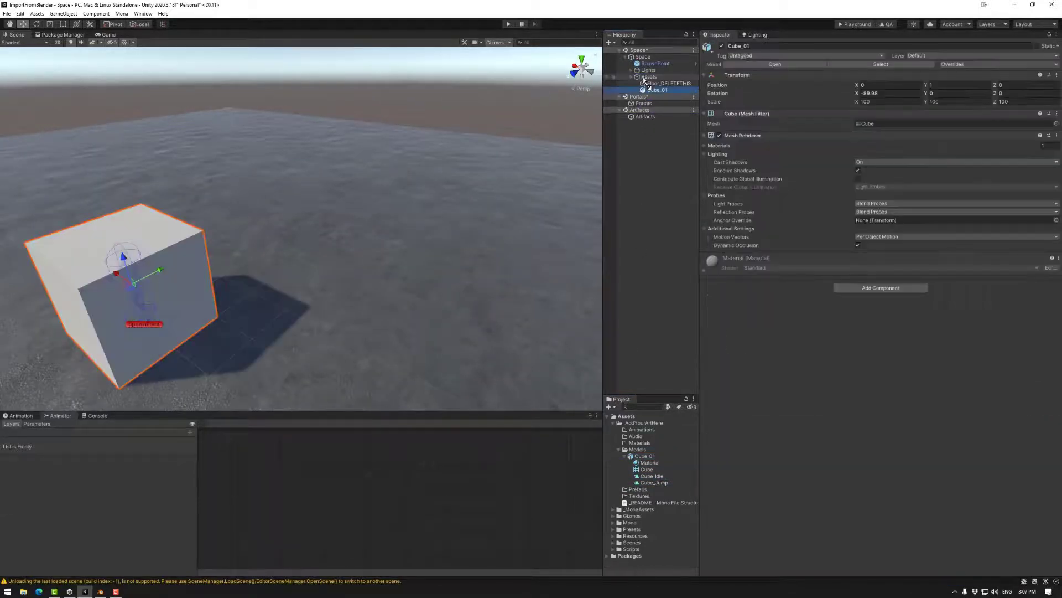
middle_drag(216, 351, 350, 310)
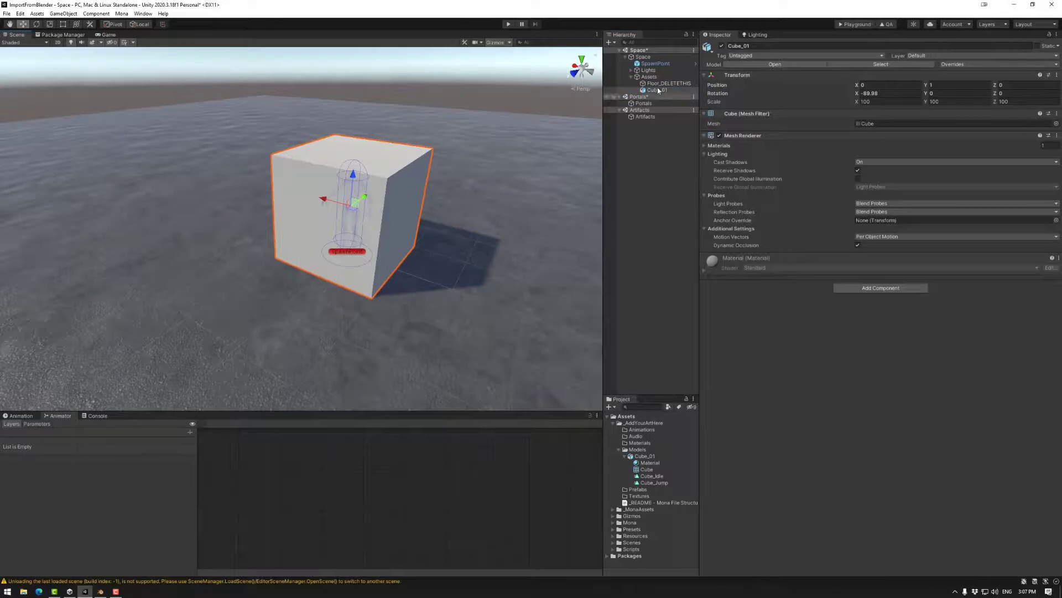
click(653, 64)
drag(326, 248, 297, 232)
Step: Add a Box Collider component to the Cube_01 object in the scene
click(367, 197)
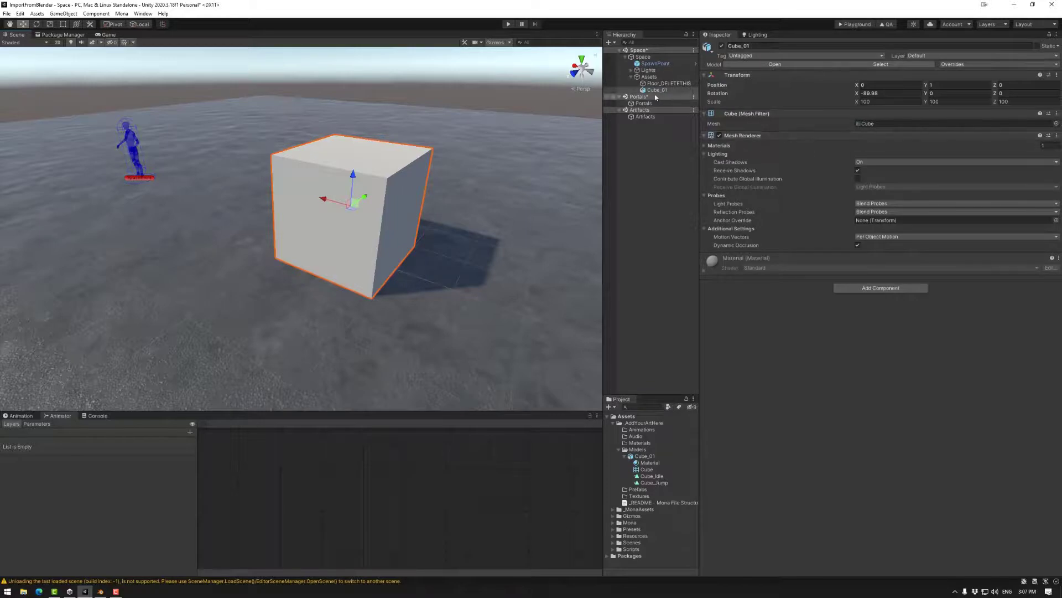
click(881, 288)
text(boc)
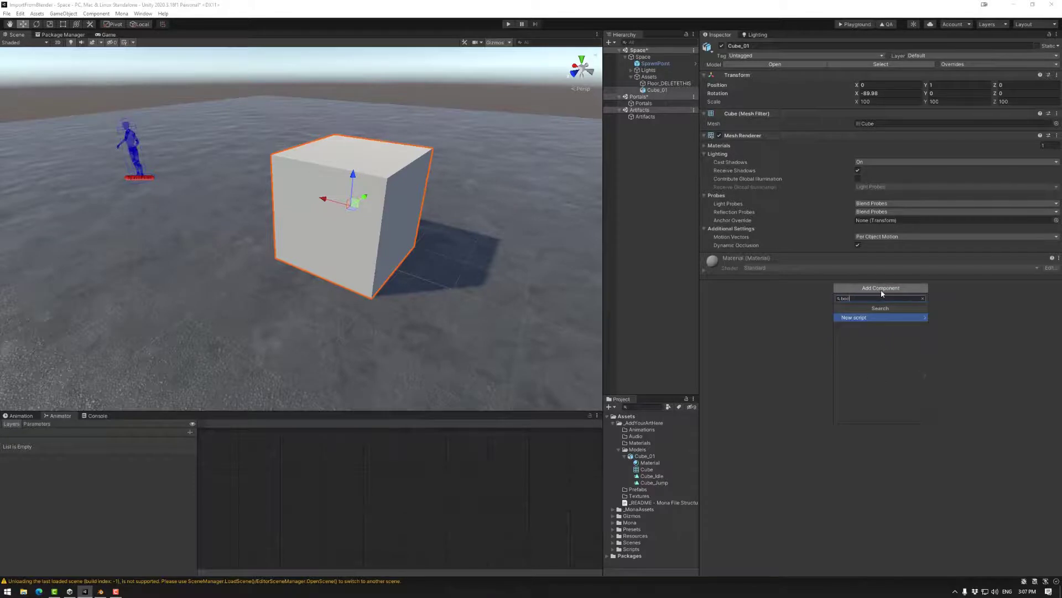
key(BackSpace)
text(x)
click(863, 318)
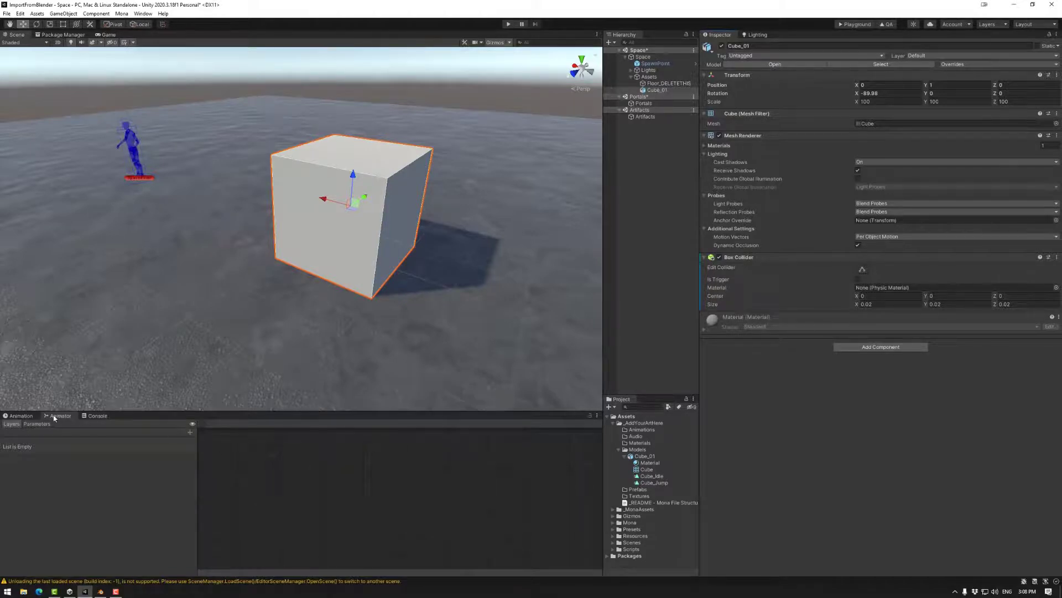
Step: Create an animation clip named Cube_Controller for Cube_01 and save it in the _AddYourArtHere/Animations folder
click(21, 416)
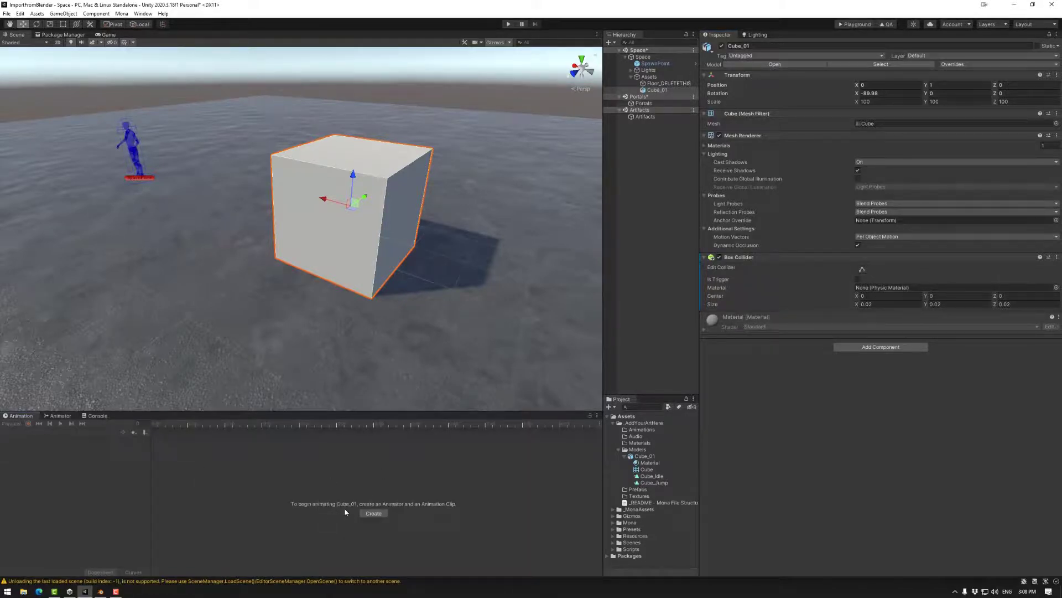
click(373, 514)
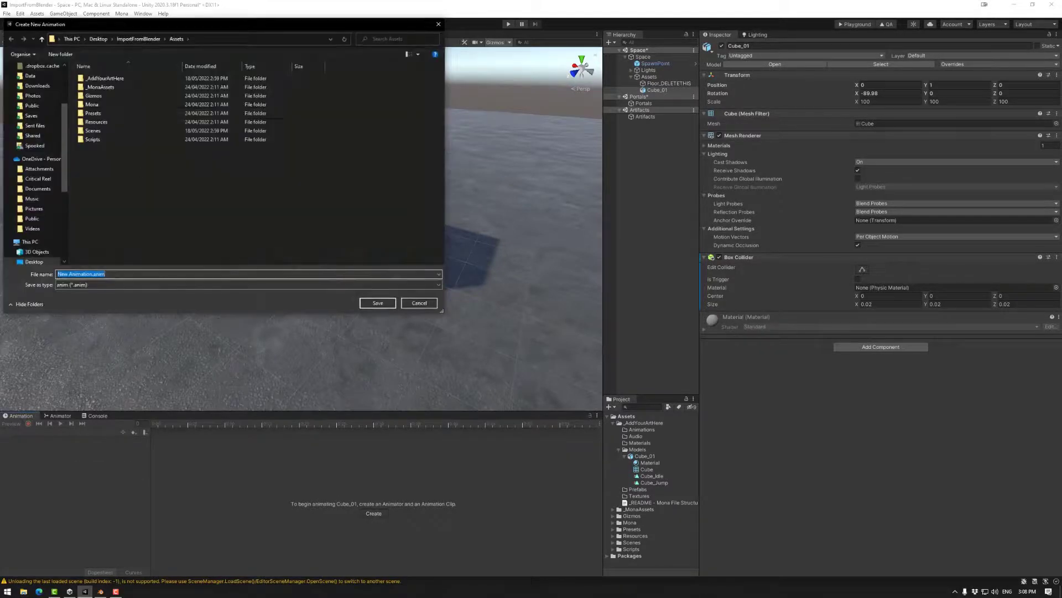
double_click(97, 78)
double_click(99, 80)
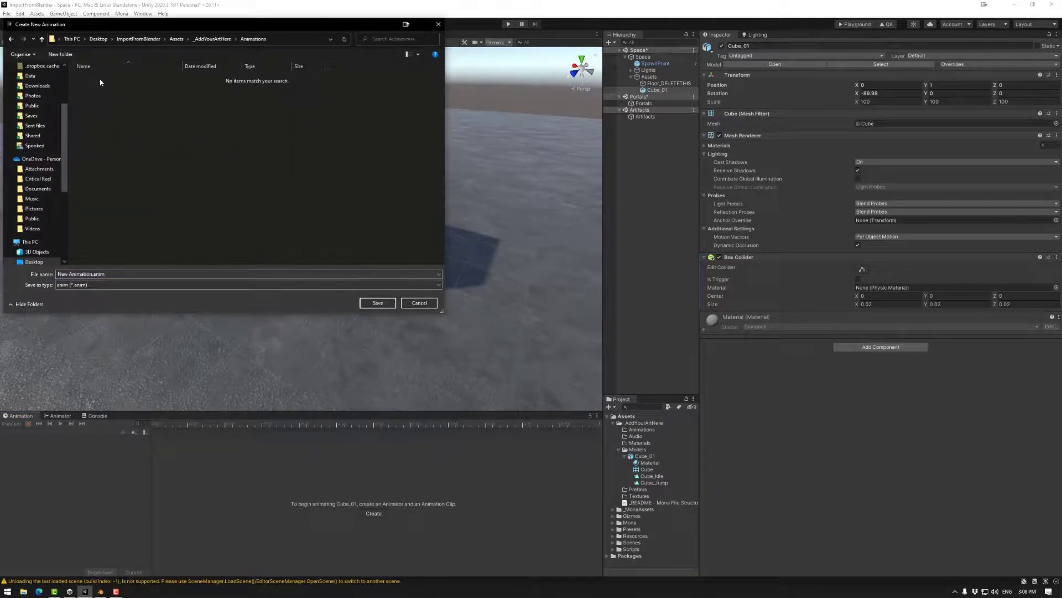
click(60, 274)
drag(57, 274, 94, 272)
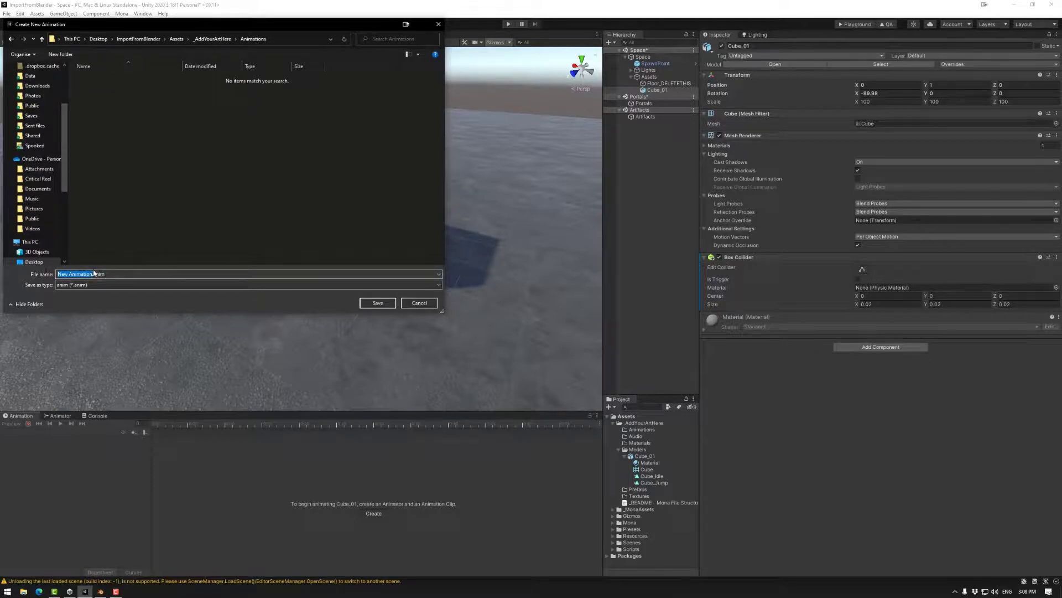
text(Cube_Controller)
click(378, 302)
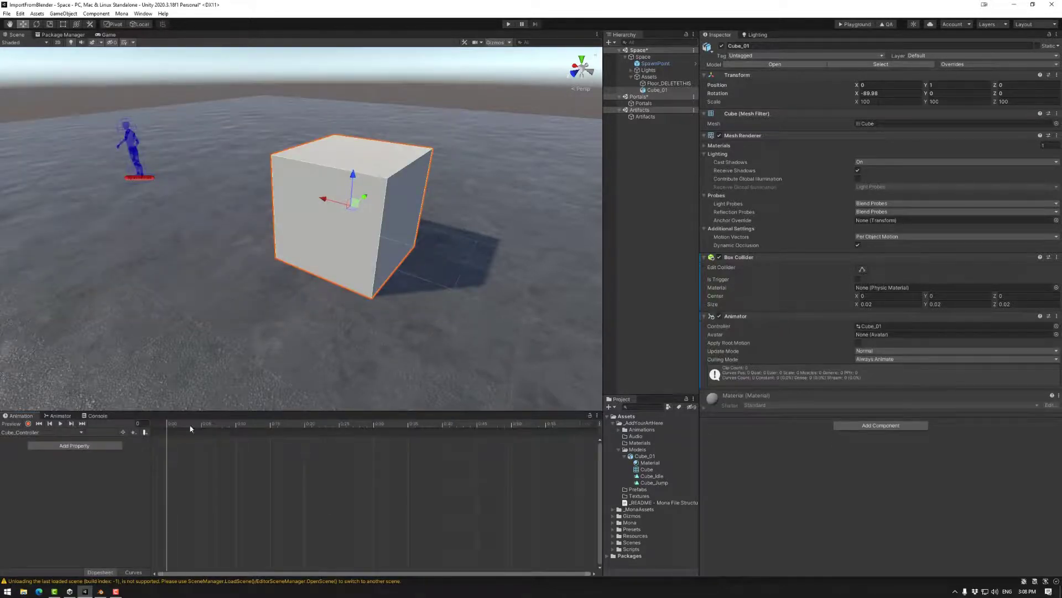
Step: Add the Cube_Idle and Cube_Jump clips as states in the cube's animator graph, moving the Cube_Controller state clear of Any State
click(60, 415)
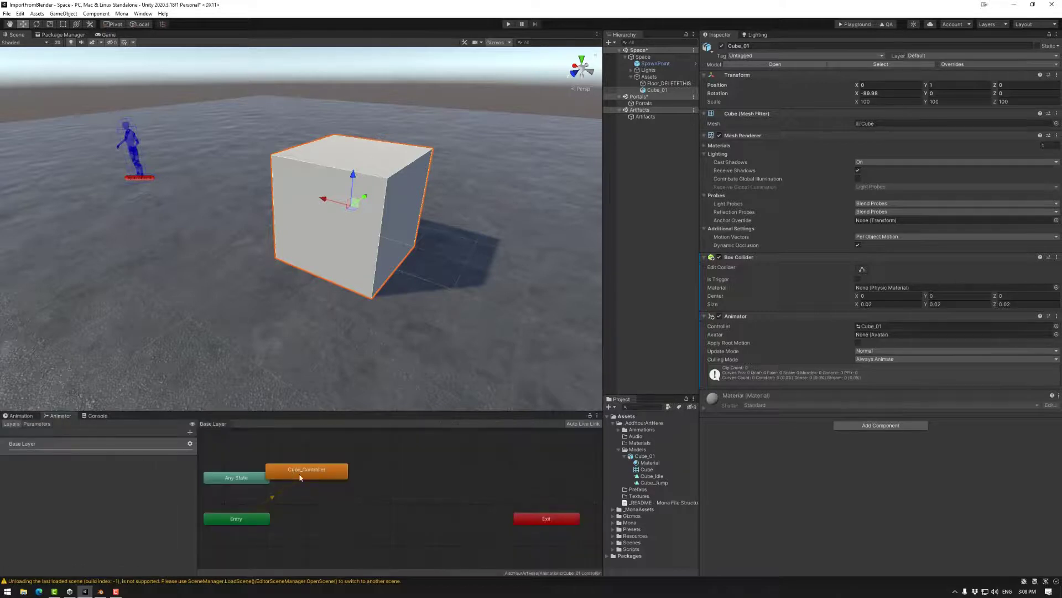
drag(300, 478, 392, 517)
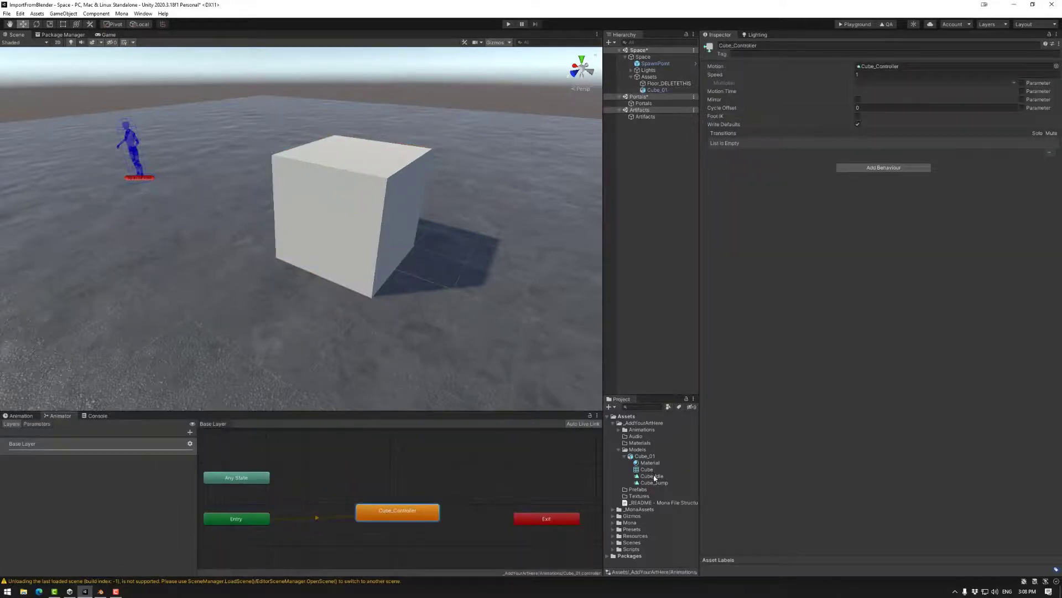
drag(652, 477, 387, 480)
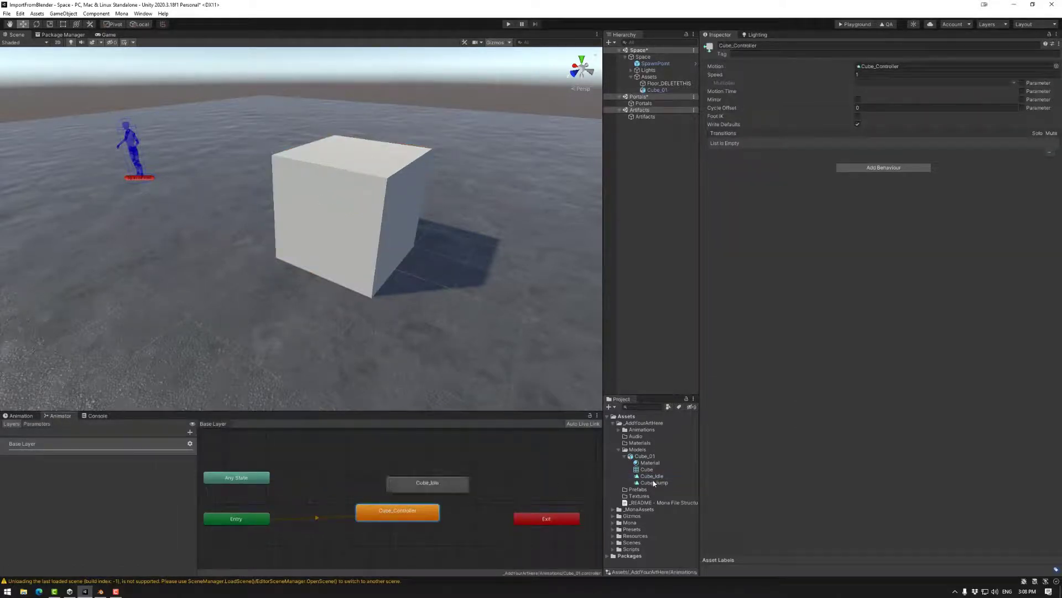
drag(654, 483, 415, 441)
Step: Set Cube_Idle as the layer default state and delete the Cube_Controller state
click(422, 485)
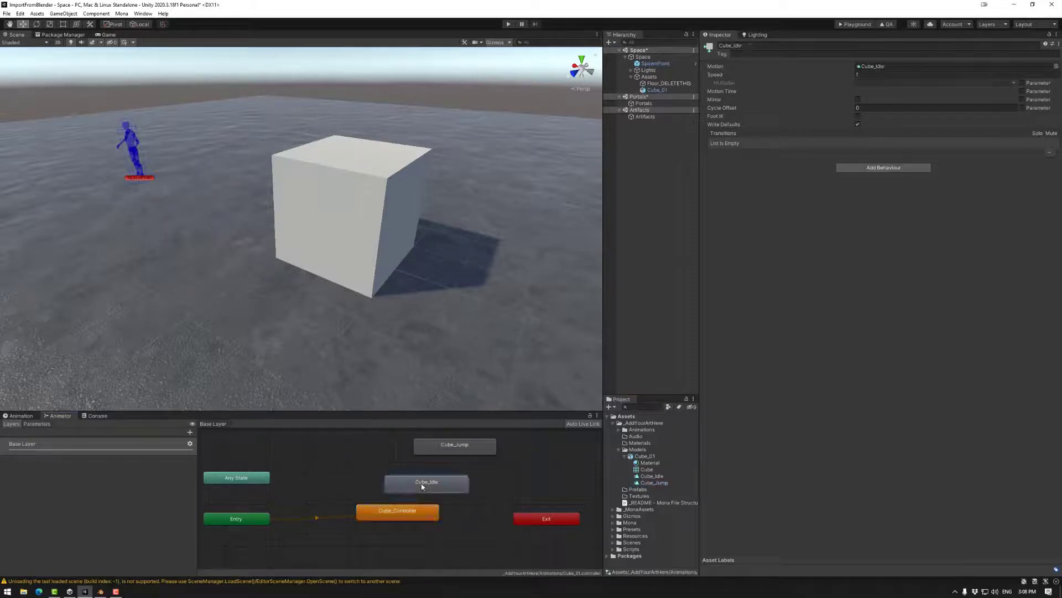
right_click(434, 483)
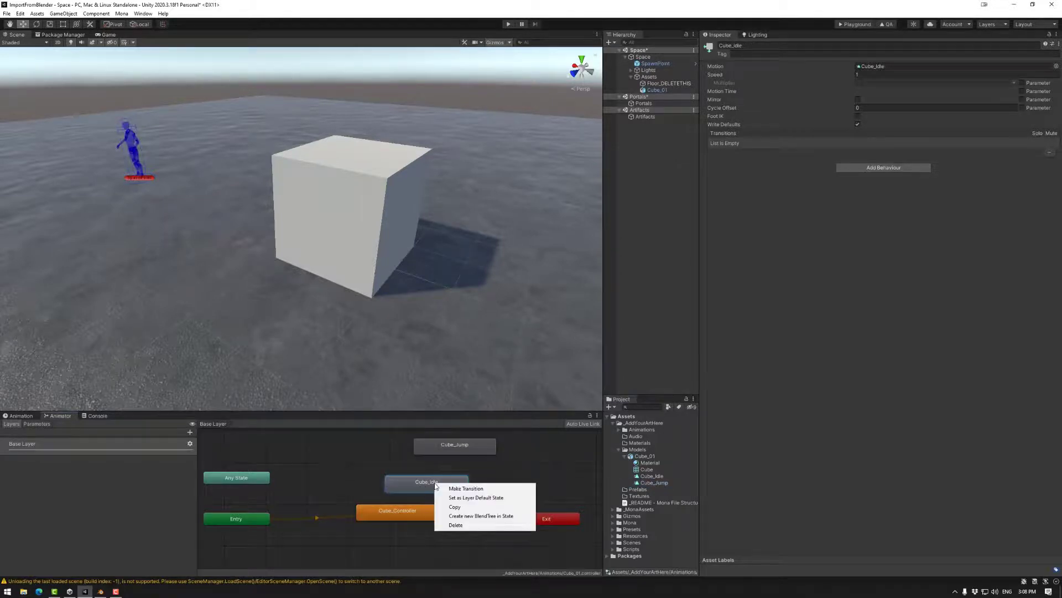
click(474, 497)
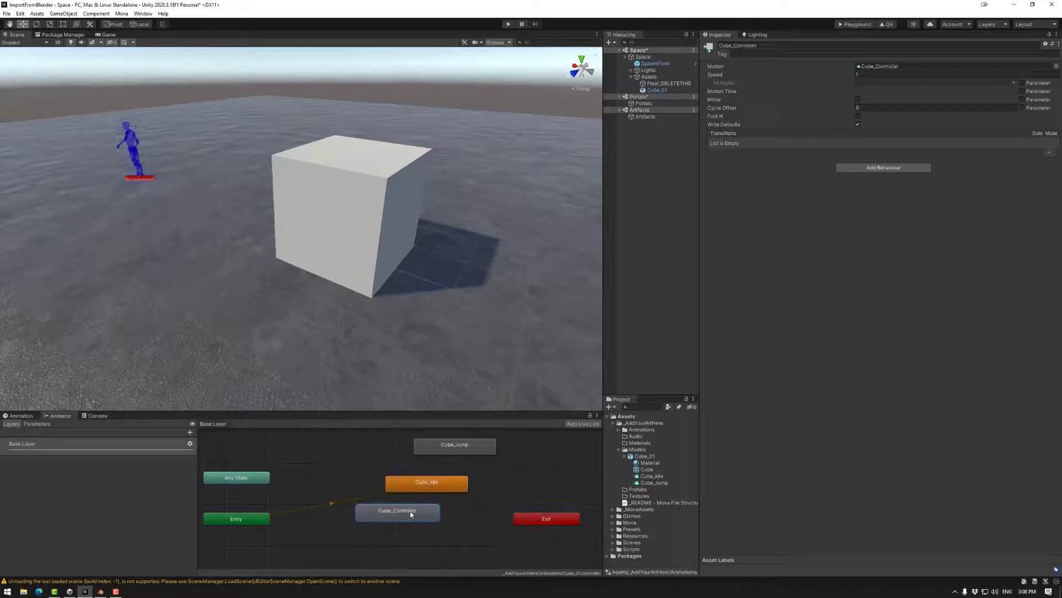
click(404, 510)
key(Delete)
Step: Stack Cube_Jump above Cube_Idle beside Entry and create transitions between the two states in both directions
drag(414, 489, 374, 515)
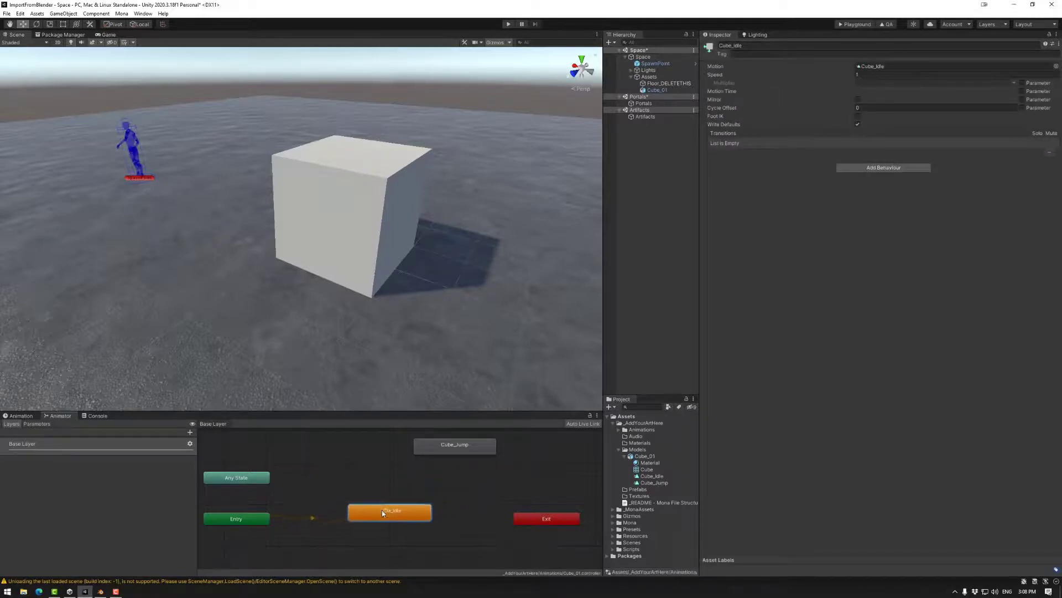
drag(440, 445, 382, 473)
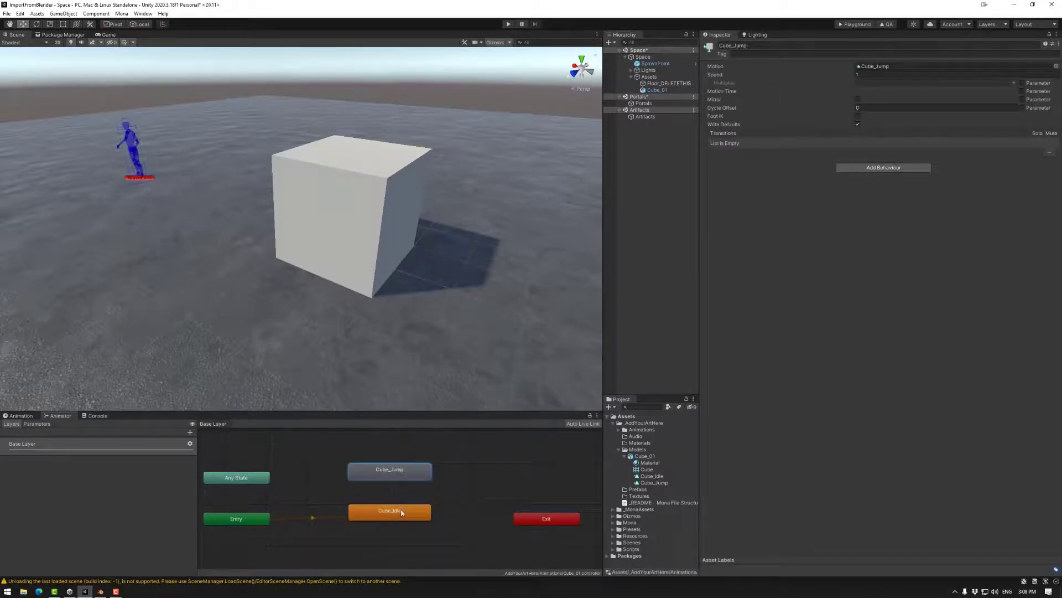
click(402, 512)
right_click(402, 512)
click(423, 514)
click(386, 474)
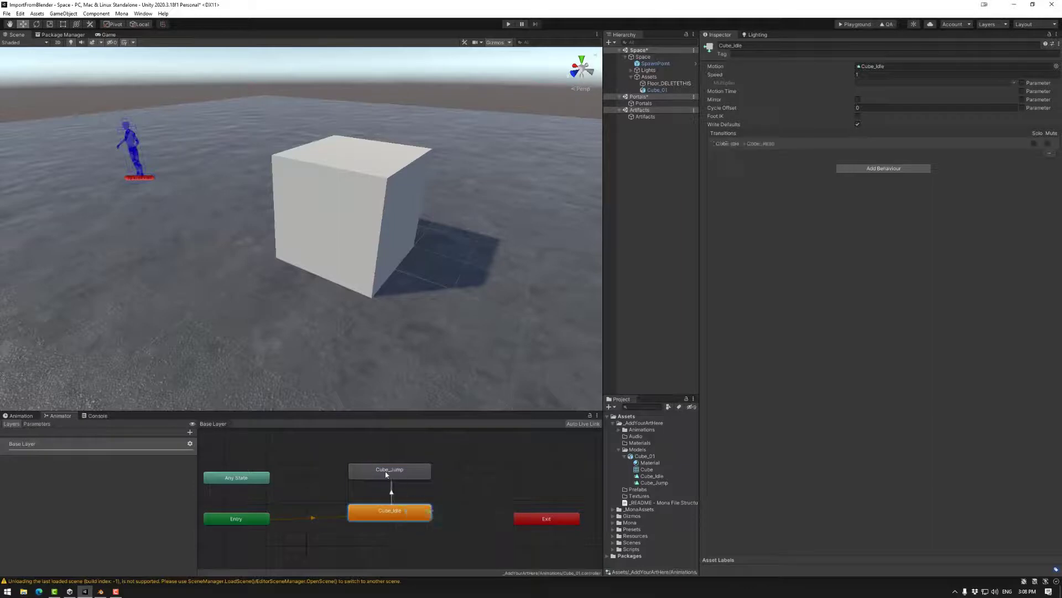
right_click(386, 474)
click(404, 477)
click(387, 510)
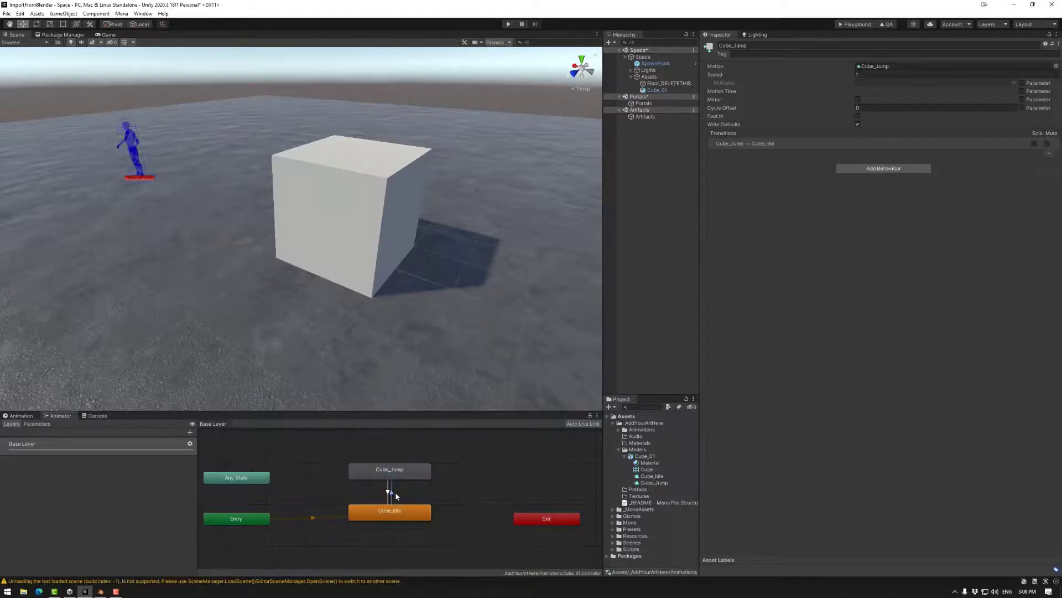
Step: Shift the Cube_Idle to Cube_Jump transition to the start of the timeline and disable its Has Exit Time option
click(395, 495)
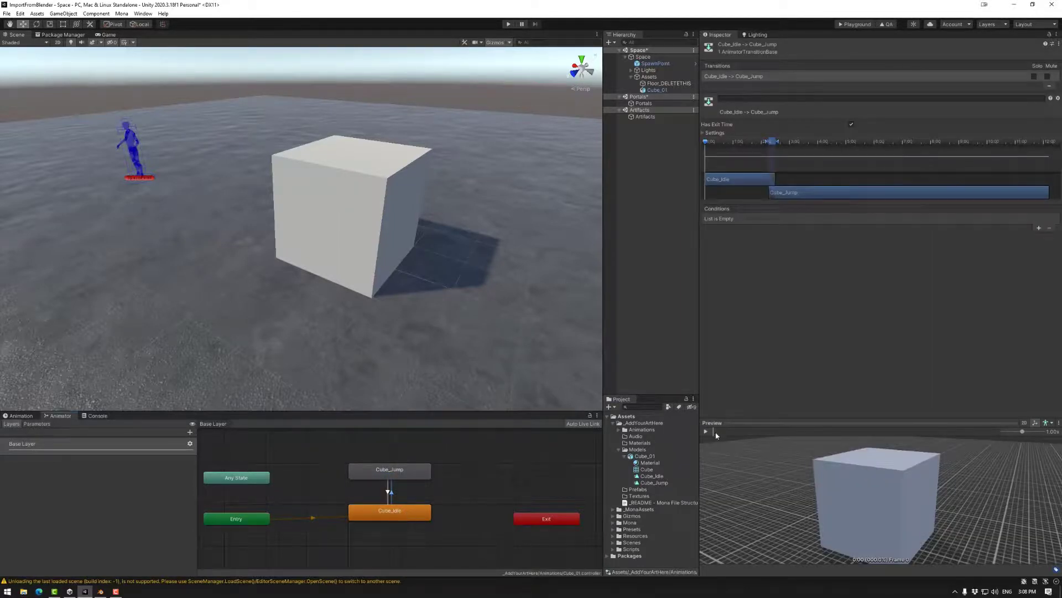
drag(716, 435, 986, 432)
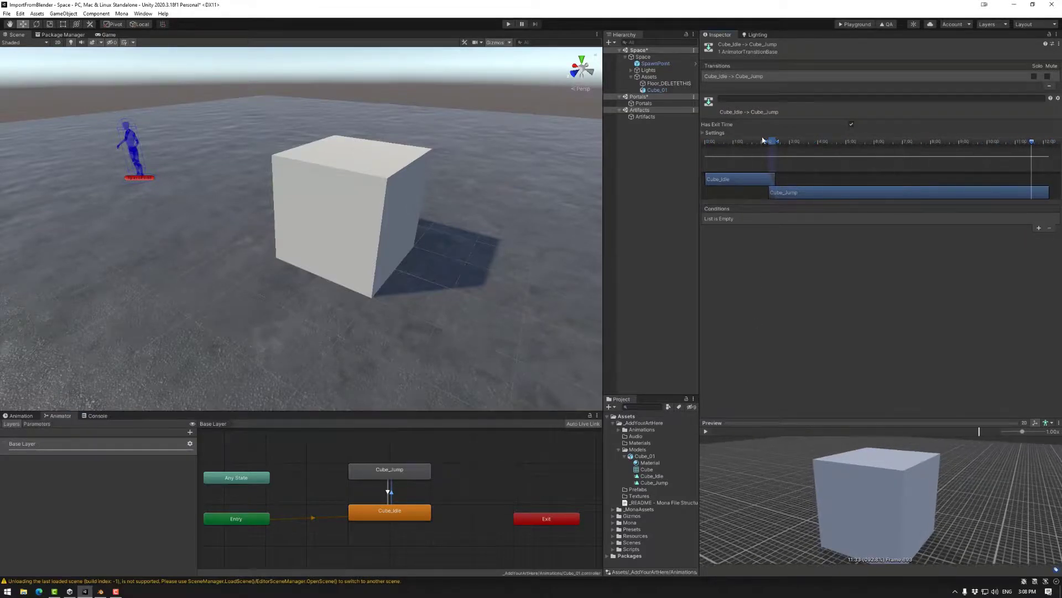
drag(763, 140, 712, 148)
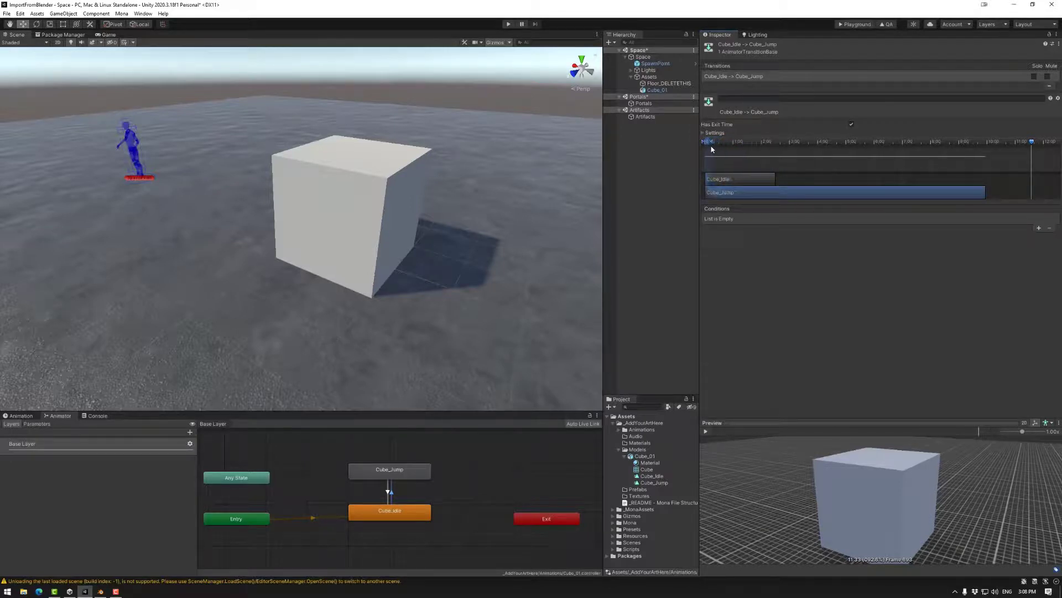
click(852, 124)
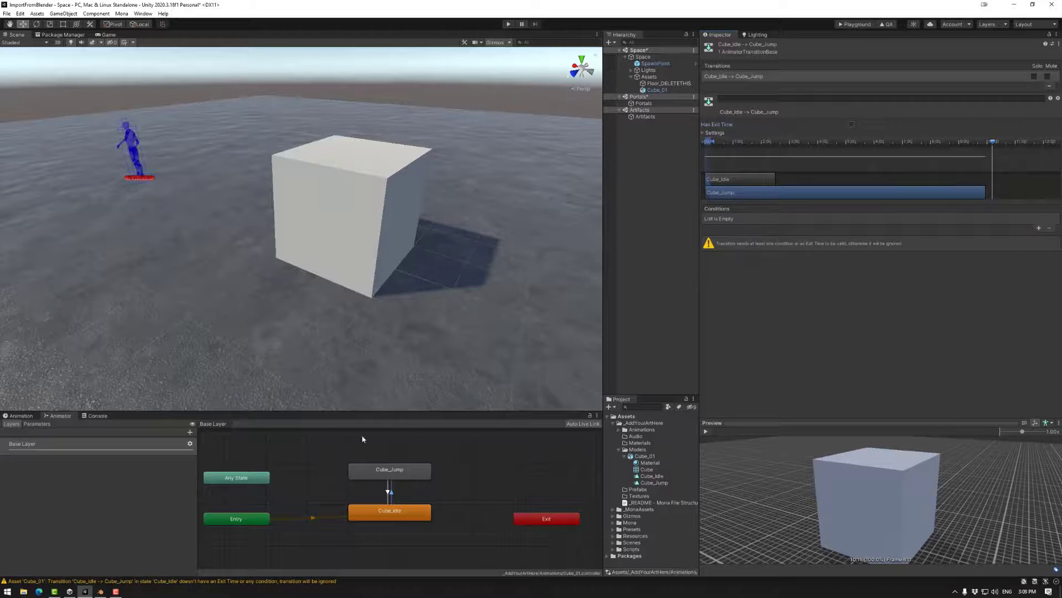
Step: Create a Bool parameter named Jump and add it as a true condition on the Cube_Idle to Cube_Jump transition
click(37, 424)
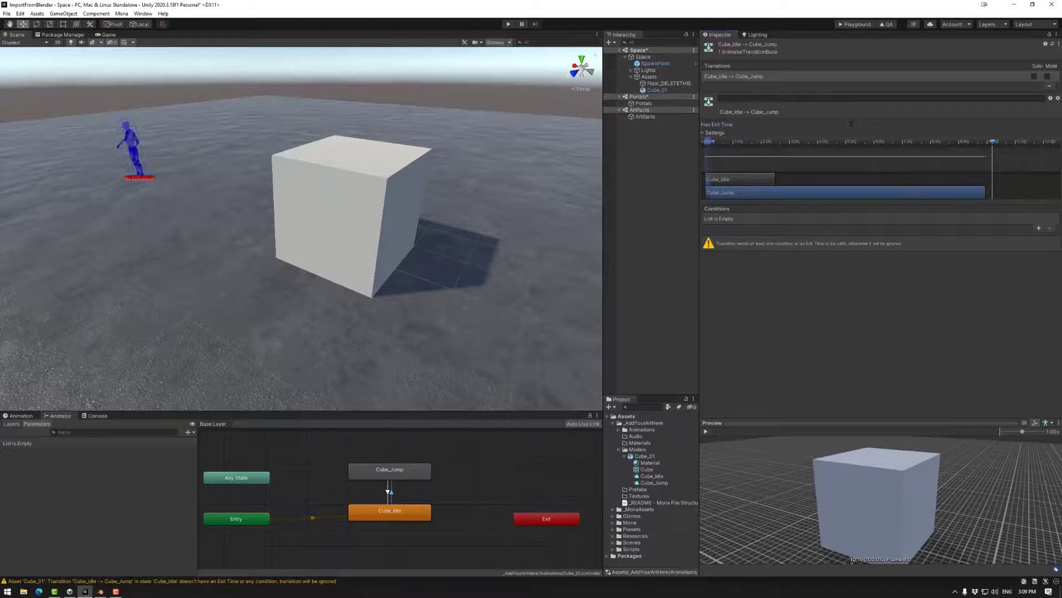
click(188, 433)
click(207, 460)
text(Jump)
key(Return)
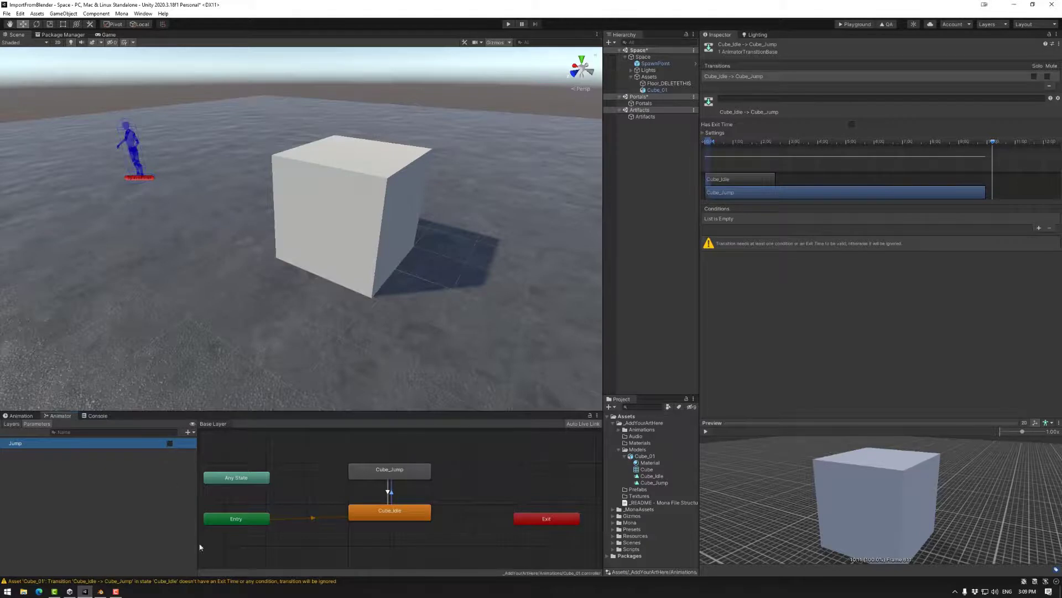
click(1039, 228)
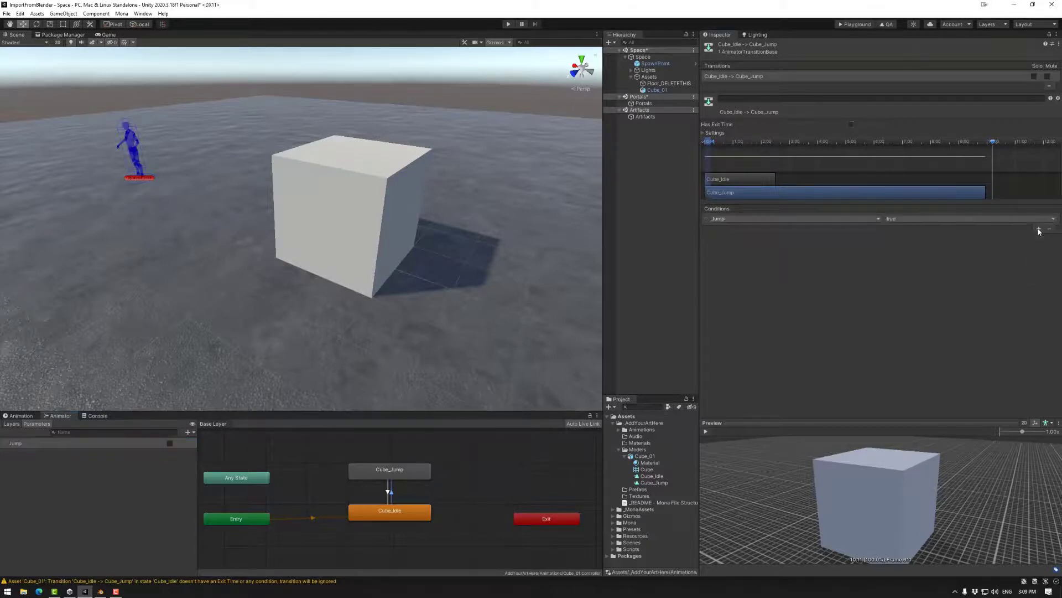
click(387, 479)
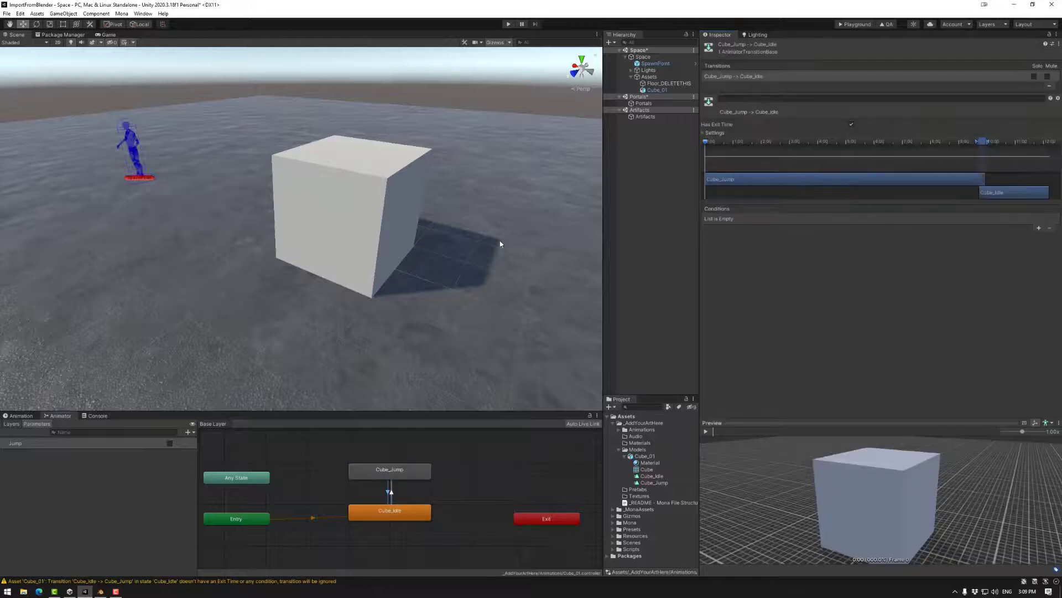
Step: Create an empty object named R_Jump under the Space scene's Assets object
click(648, 78)
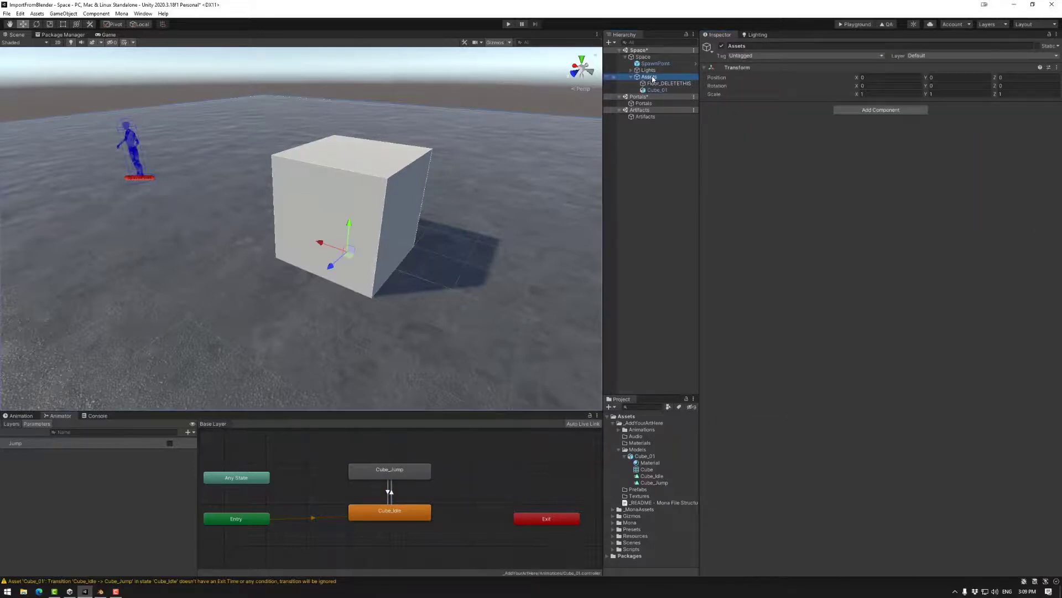
right_click(651, 77)
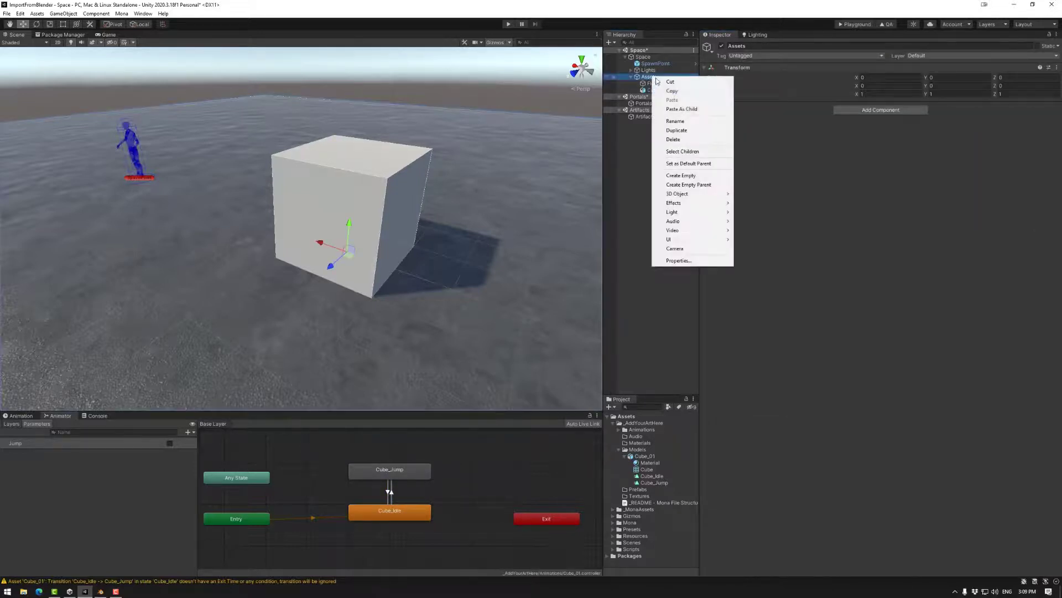
click(693, 176)
text(B)
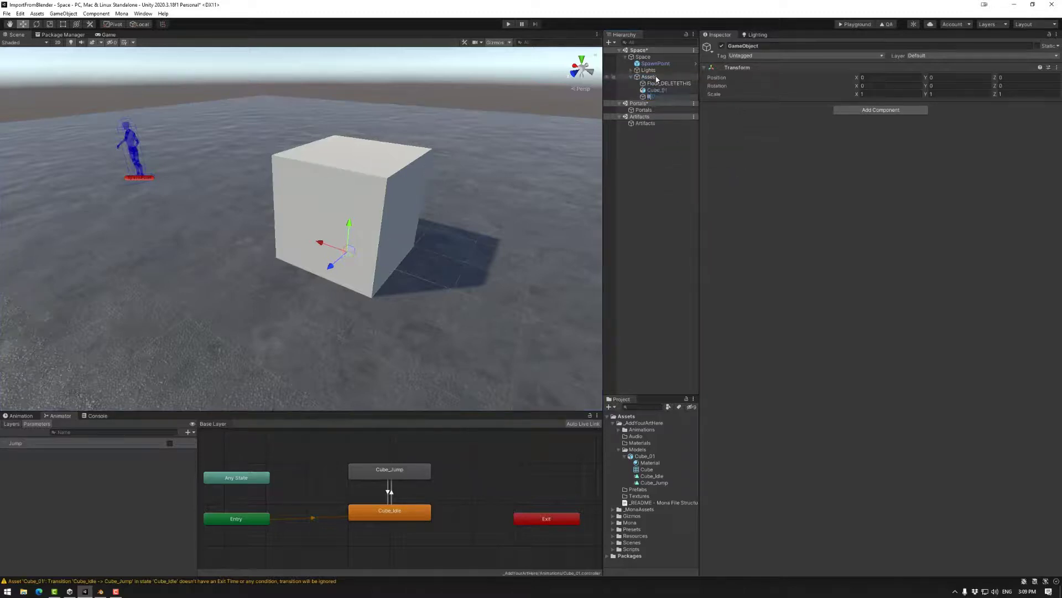
text(_Jump)
key(Return)
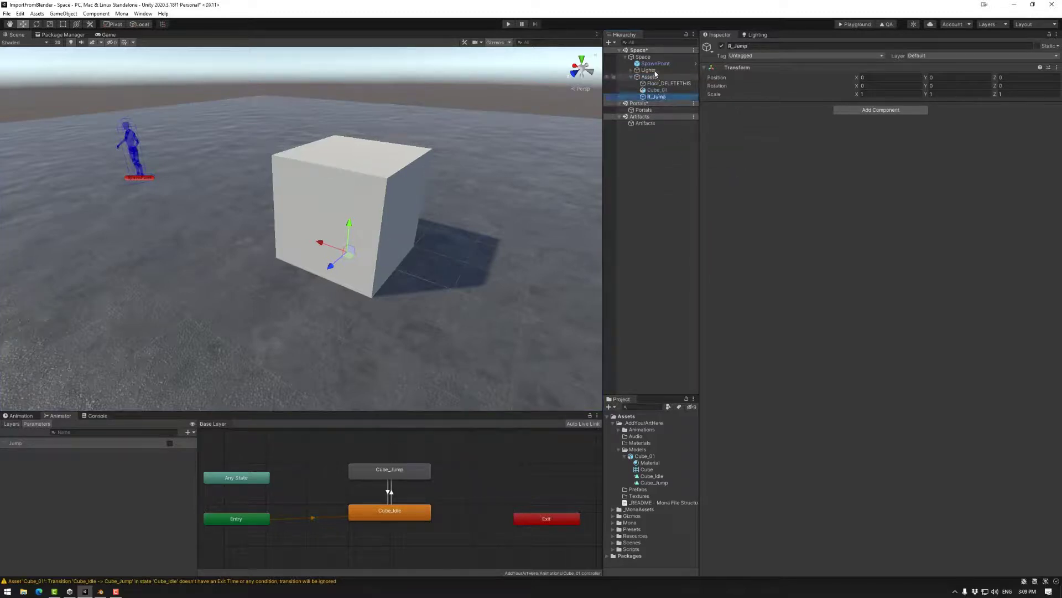
Step: Add a Mona Reactor component to R_Jump and give its On Enter Trigger list one element
click(891, 110)
text(mona)
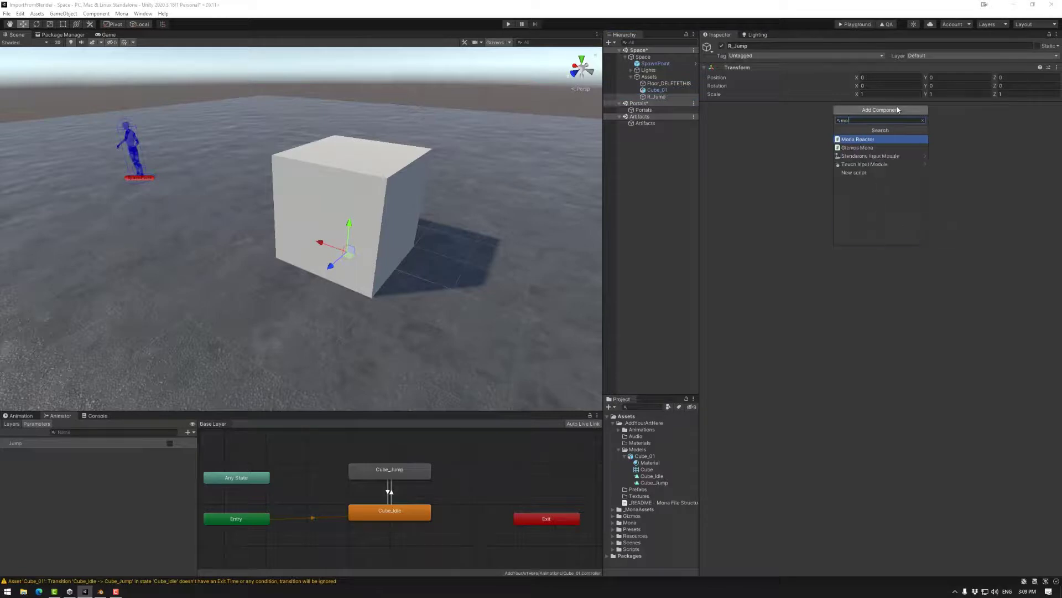
click(854, 141)
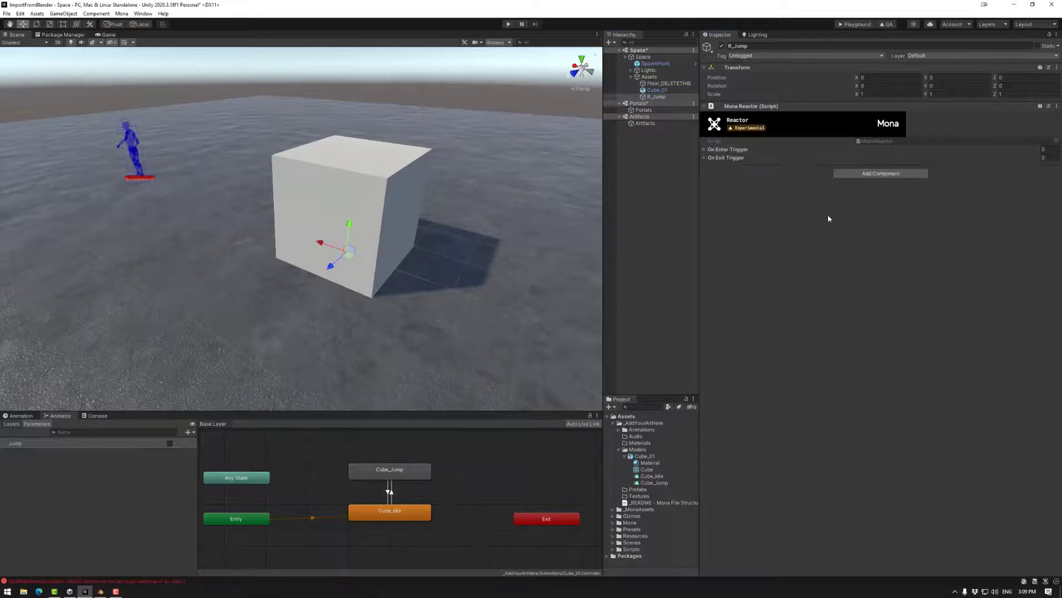
click(726, 150)
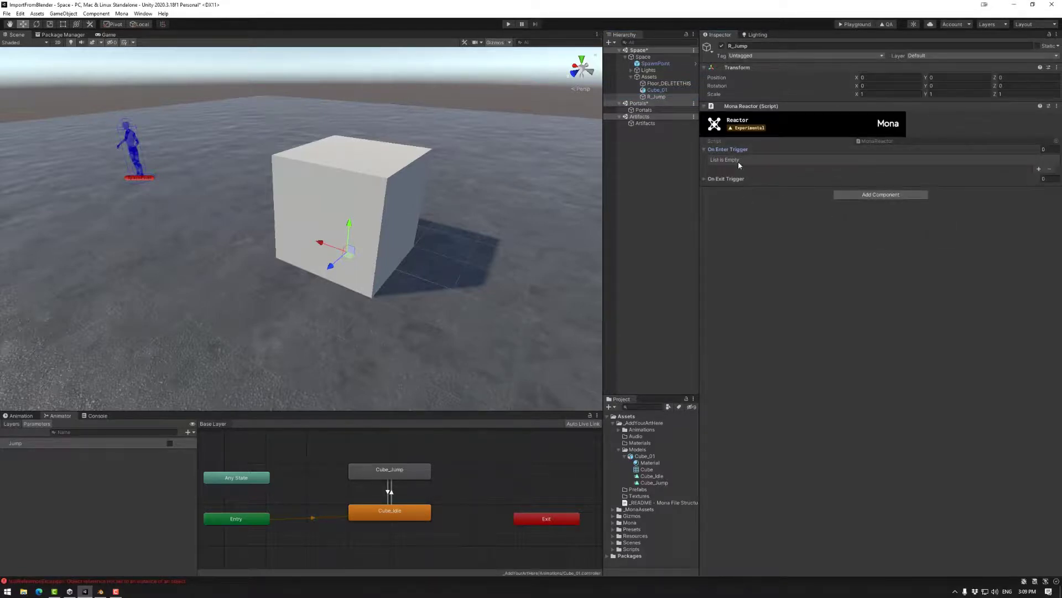
click(1040, 169)
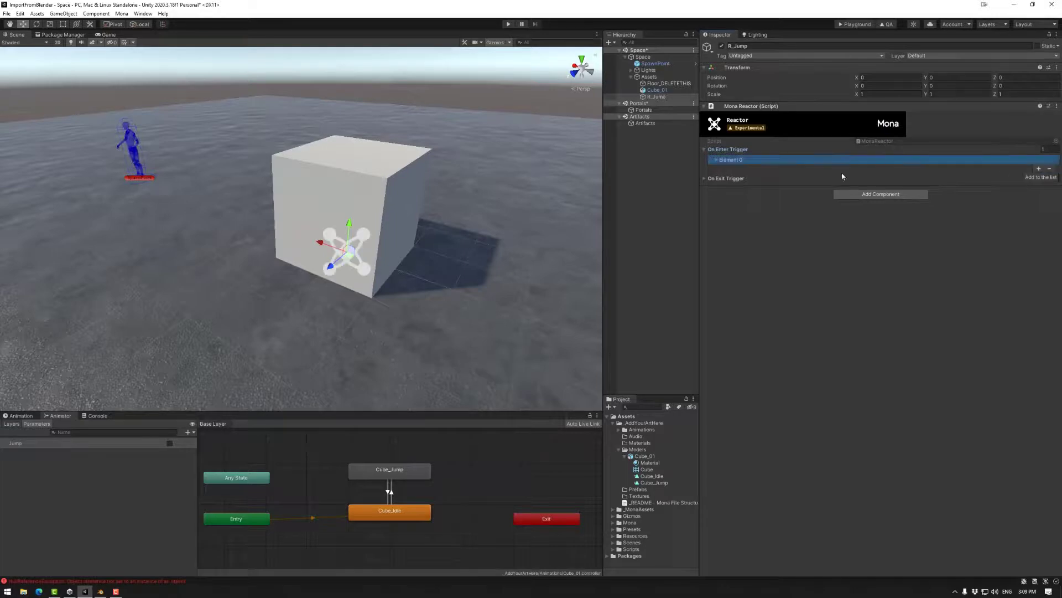
Step: Configure the On Enter Trigger element with name Jump, object Cube_01, parameter Jump, value type Boolean and value true
click(716, 159)
drag(650, 90, 882, 186)
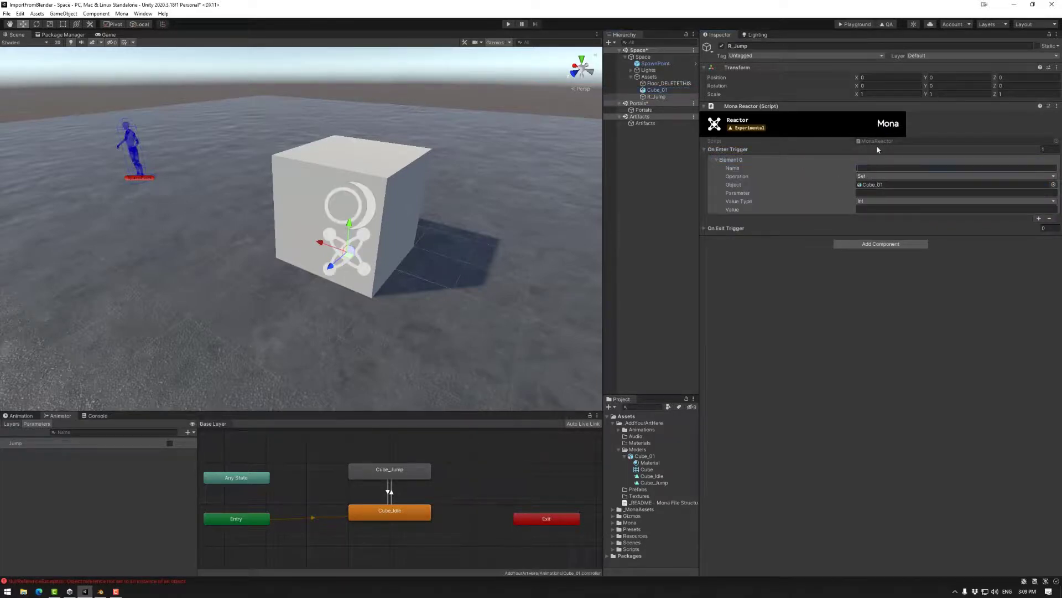
text(Jump)
click(867, 193)
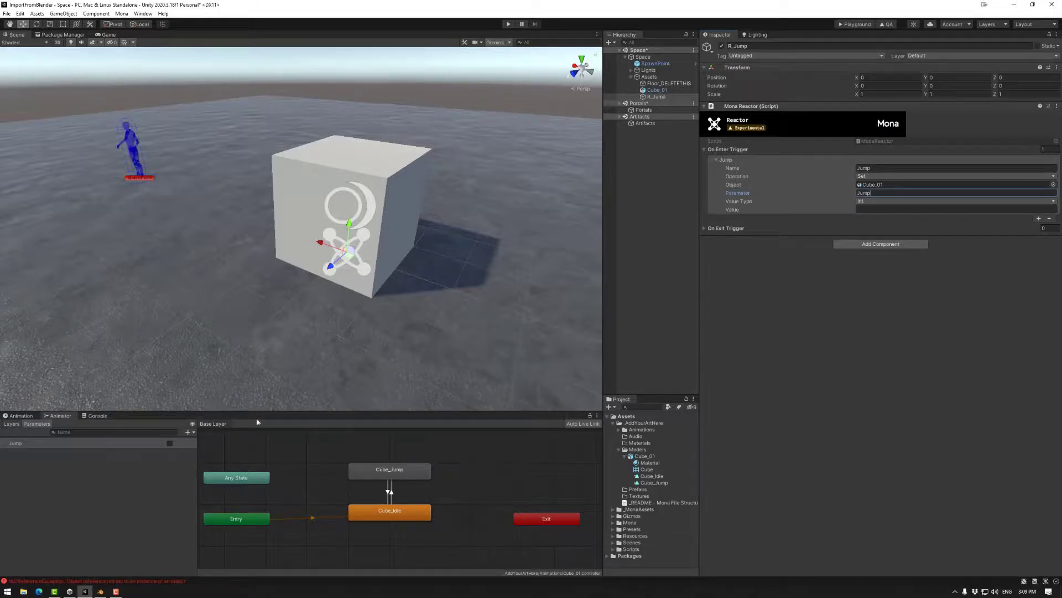
click(873, 201)
click(874, 226)
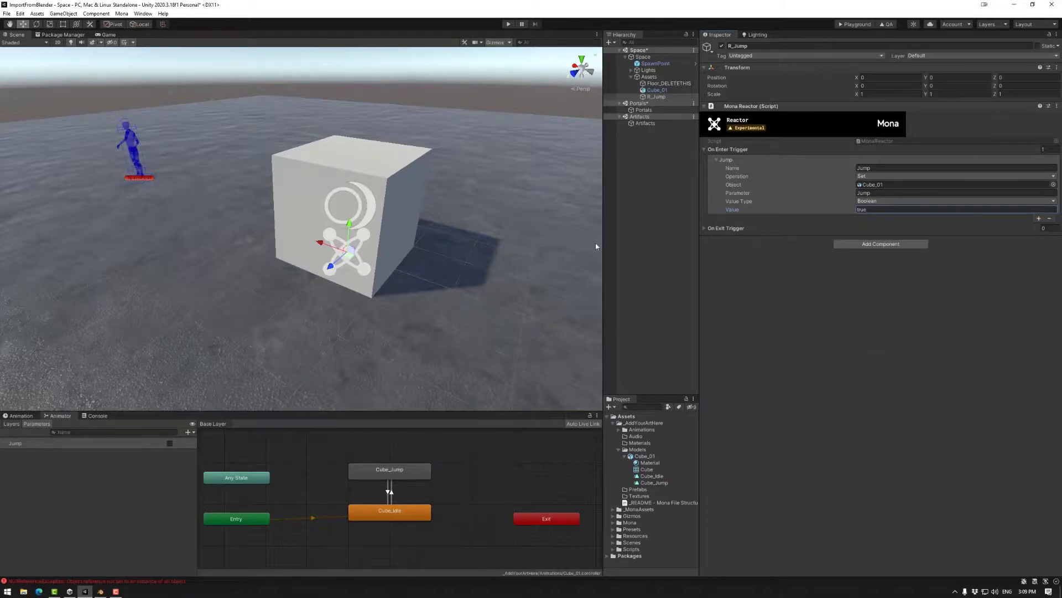
Step: Add a Box Collider component to the R_Jump object
click(656, 96)
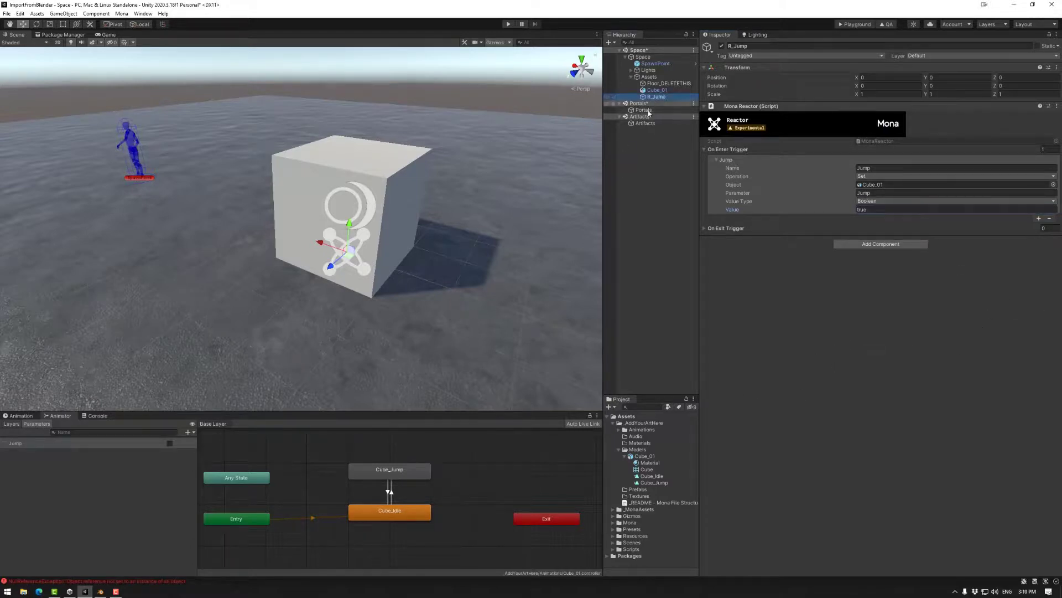
click(881, 244)
text(box)
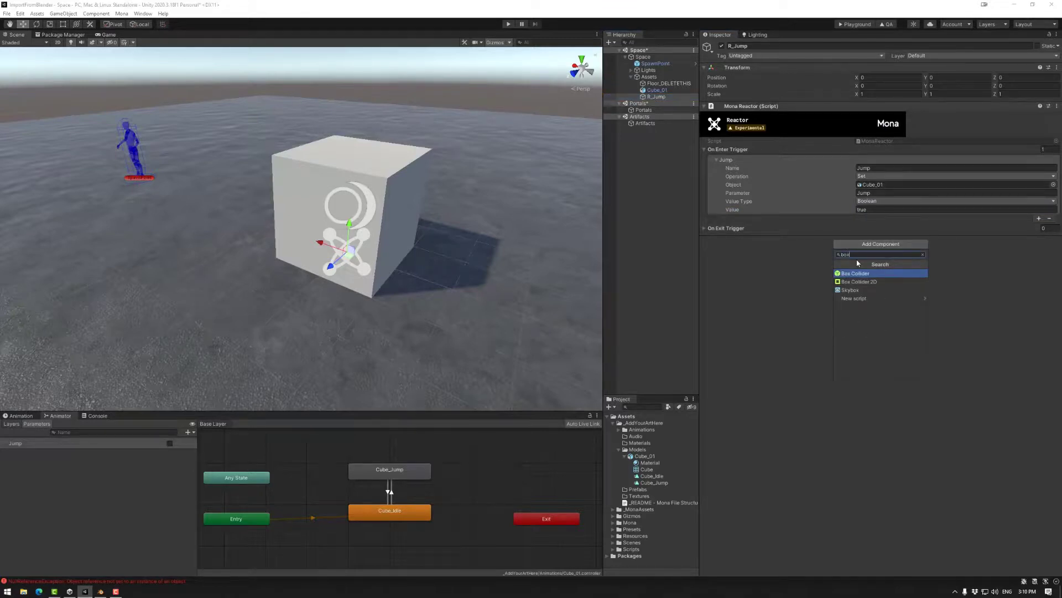
key(Return)
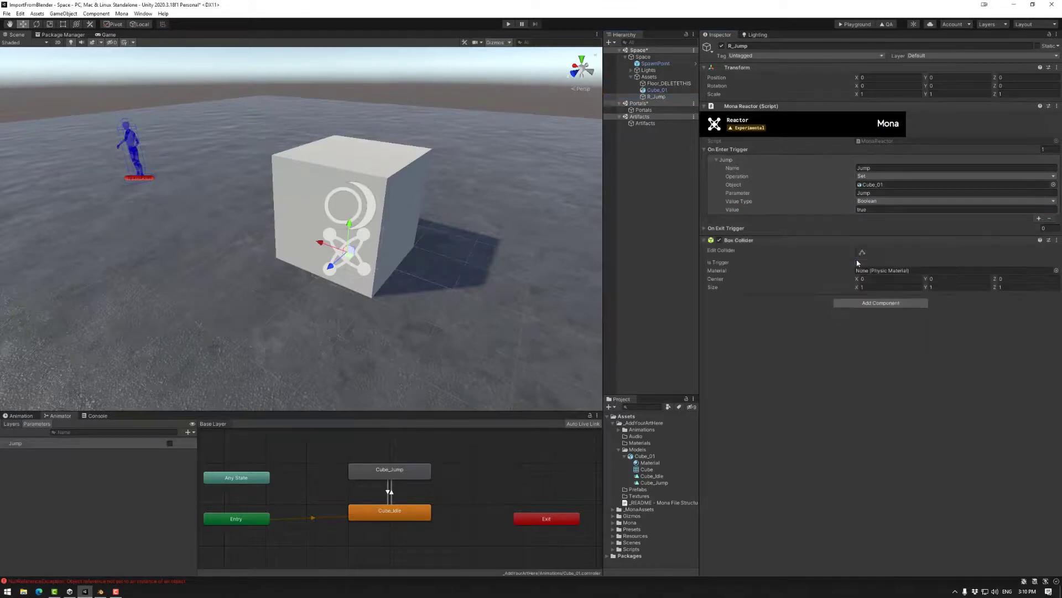
Step: Reshape R_Jump's box collider into a zone in front of the cube, about 2.03 × 2.48 × 1.94, centred near (-0.02, 0.74, 2.80)
click(866, 253)
right_drag(437, 279, 439, 319)
drag(457, 318, 326, 342)
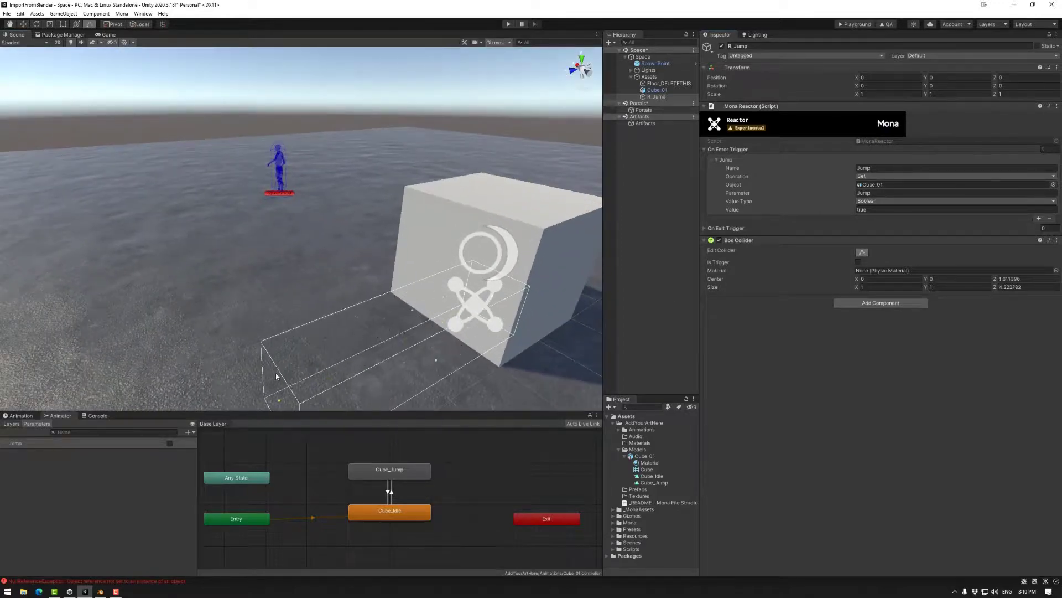
middle_drag(326, 342, 293, 301)
drag(461, 206, 308, 102)
middle_drag(307, 102, 517, 253)
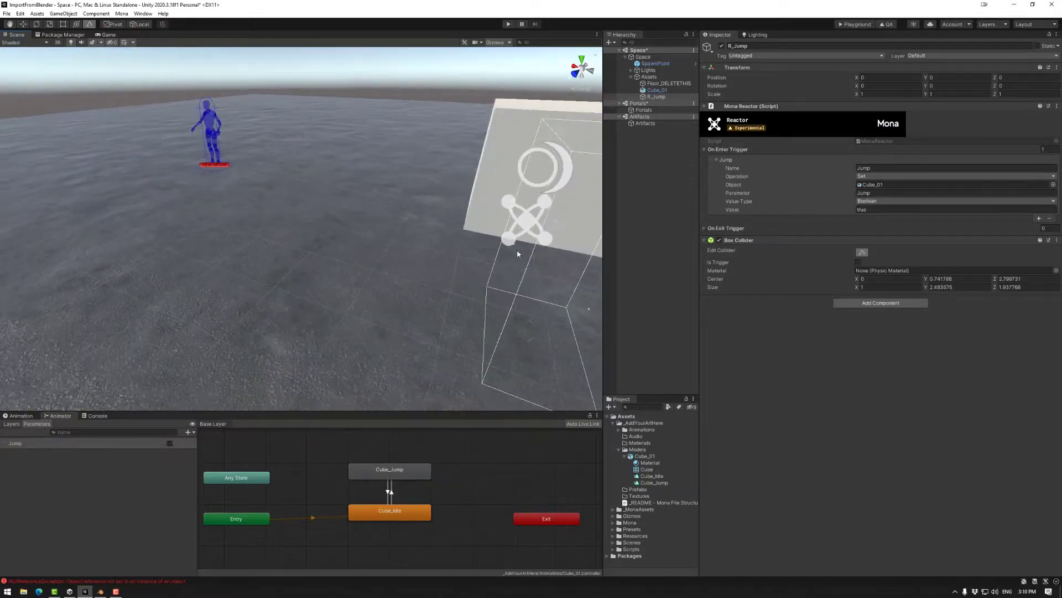
drag(515, 246, 474, 245)
key(f)
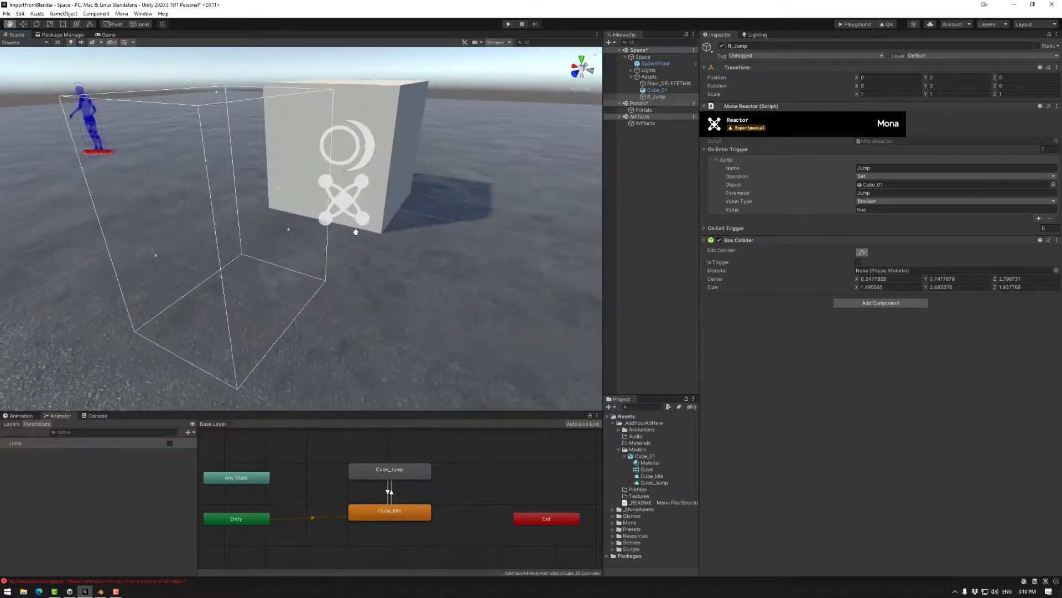
drag(325, 239, 345, 242)
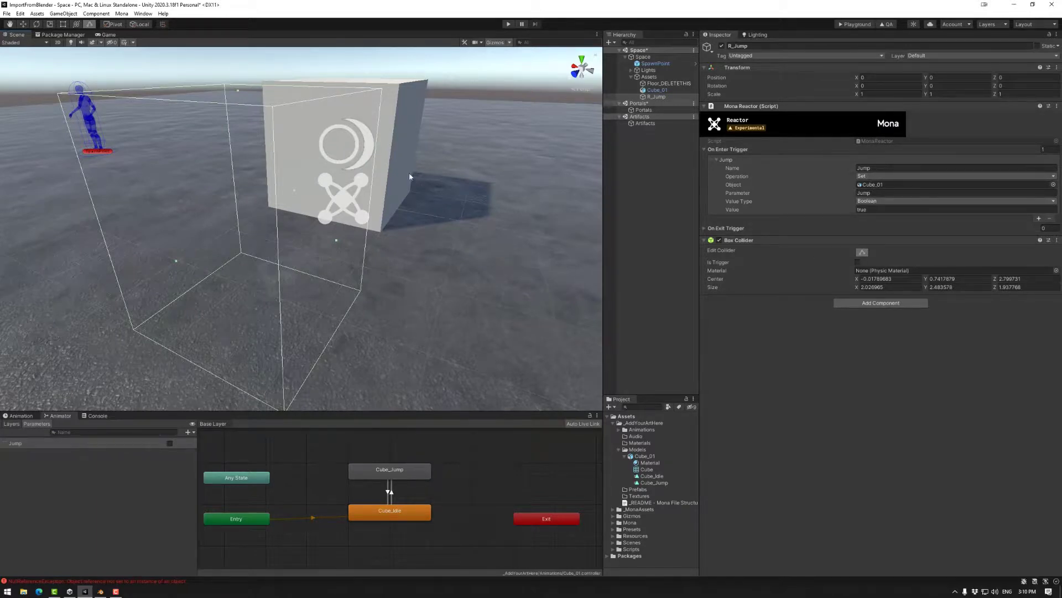
Step: Disable exit time on the Cube_Jump to Cube_Idle transition and add the condition Jump equals false
click(391, 146)
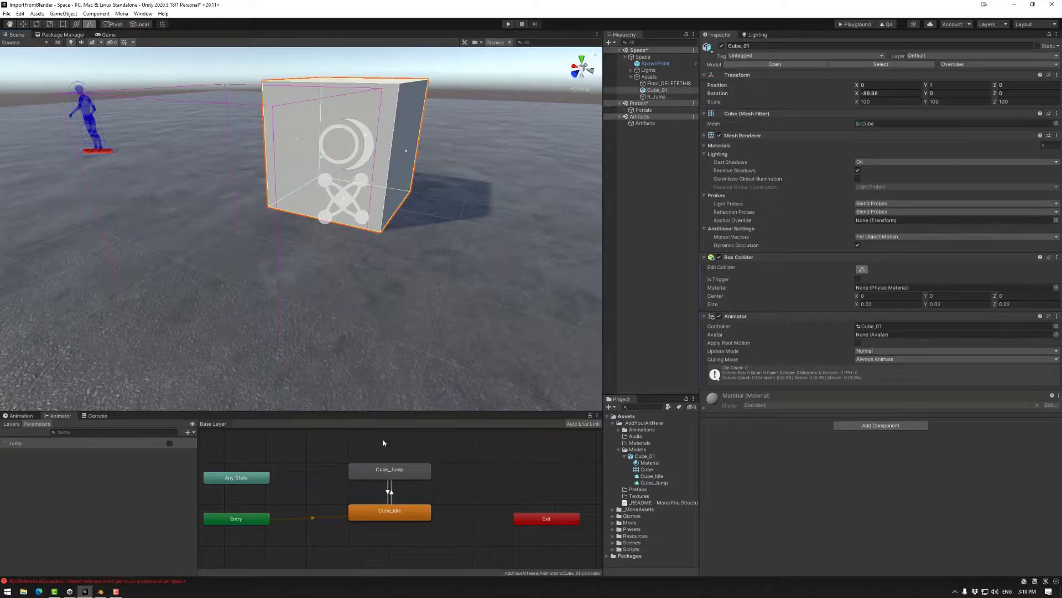
click(391, 492)
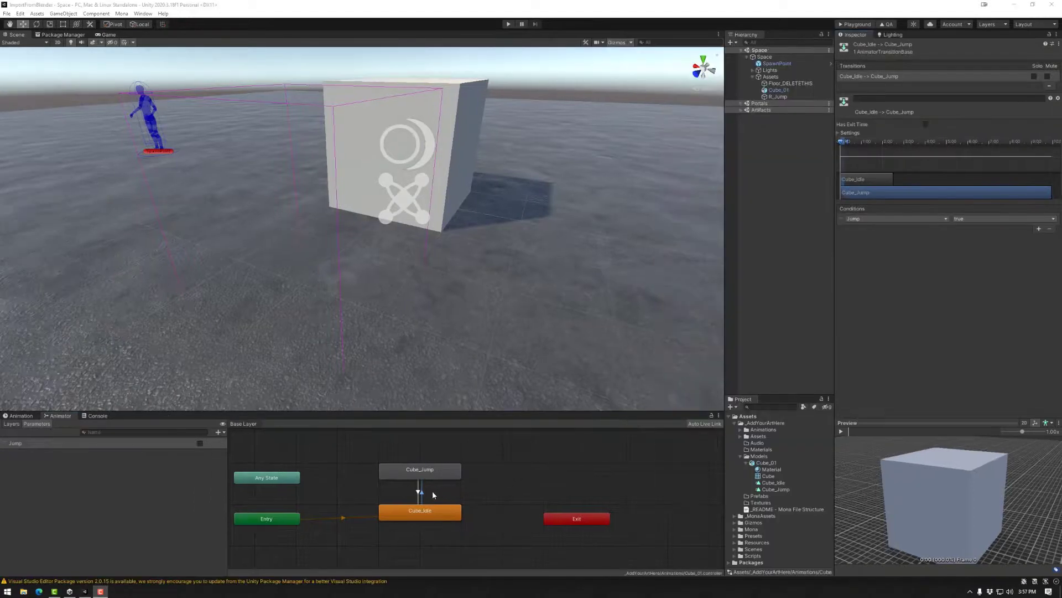
click(418, 492)
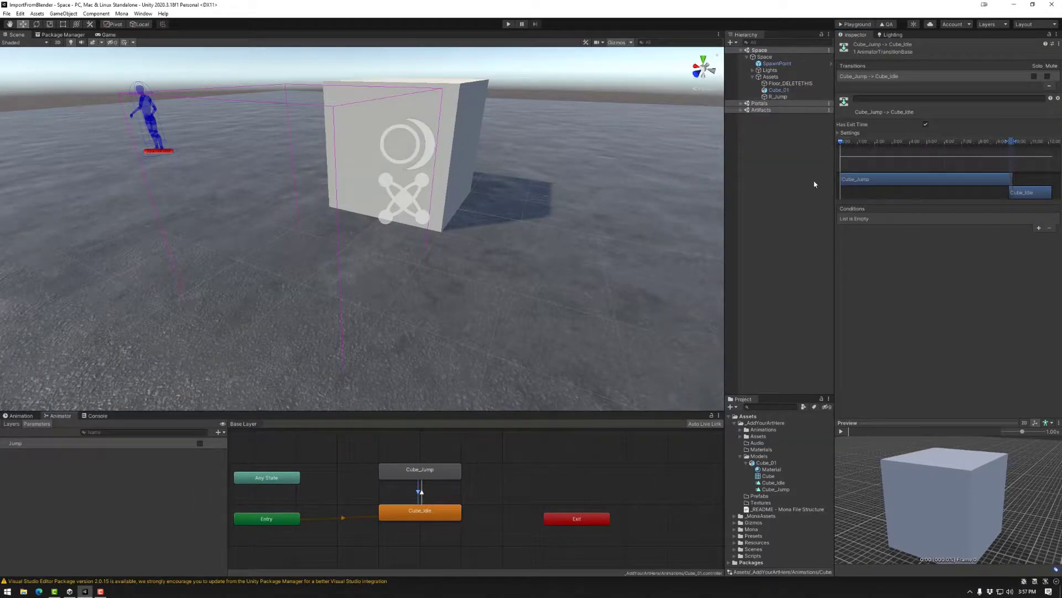
click(926, 125)
click(1039, 228)
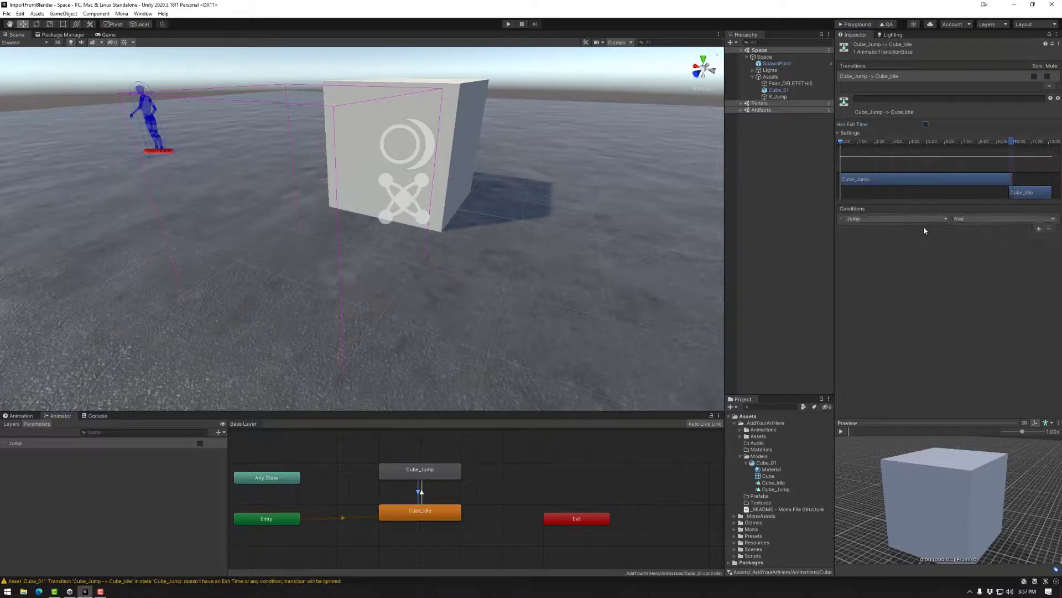
click(968, 225)
click(972, 238)
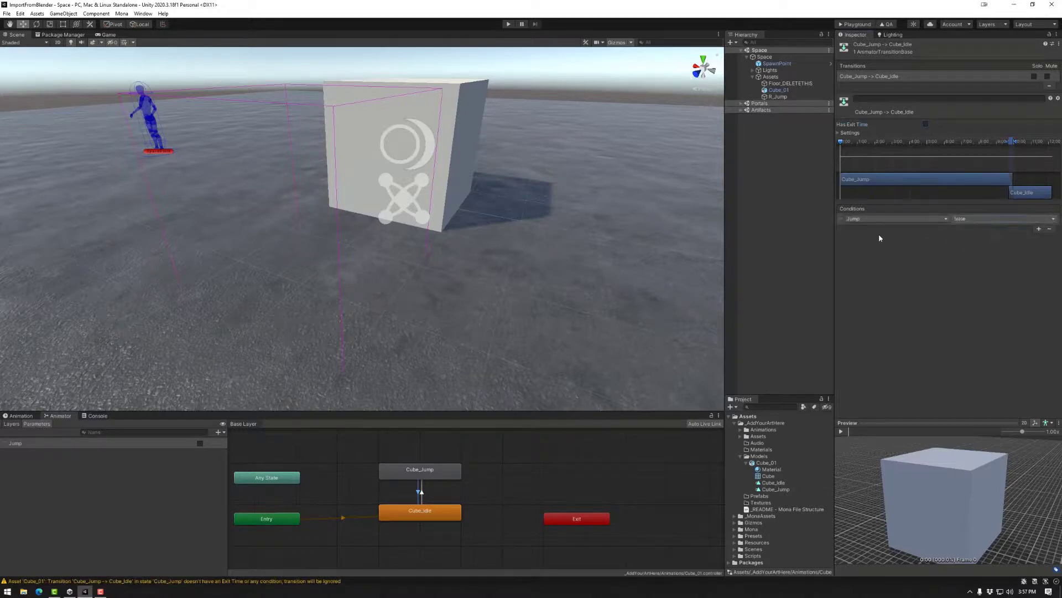
Step: Add one element named Idle to the On Exit Trigger list of R_Jump's Mona Reactor
click(776, 97)
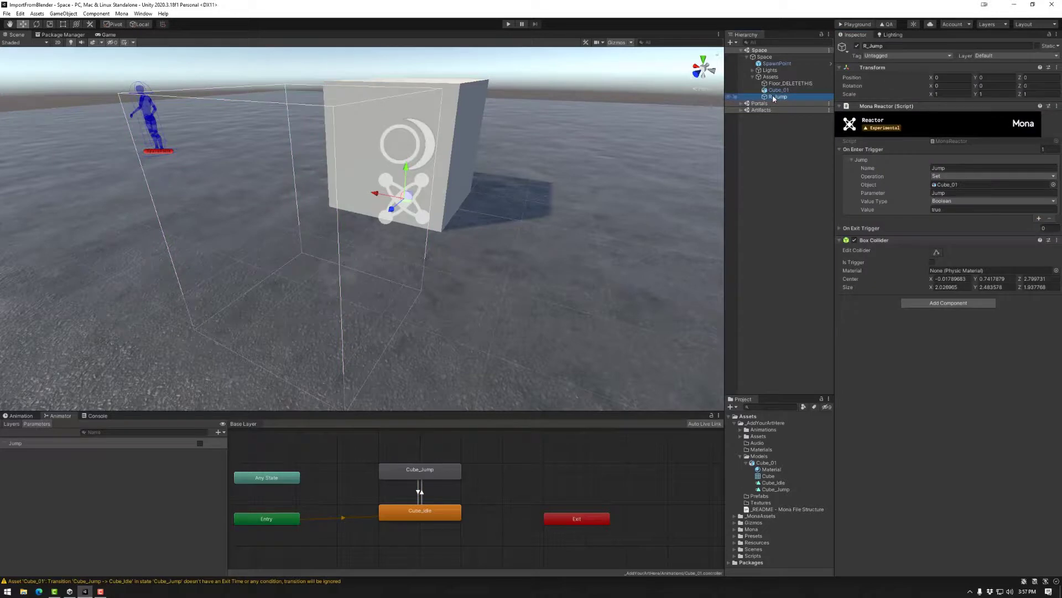
click(855, 229)
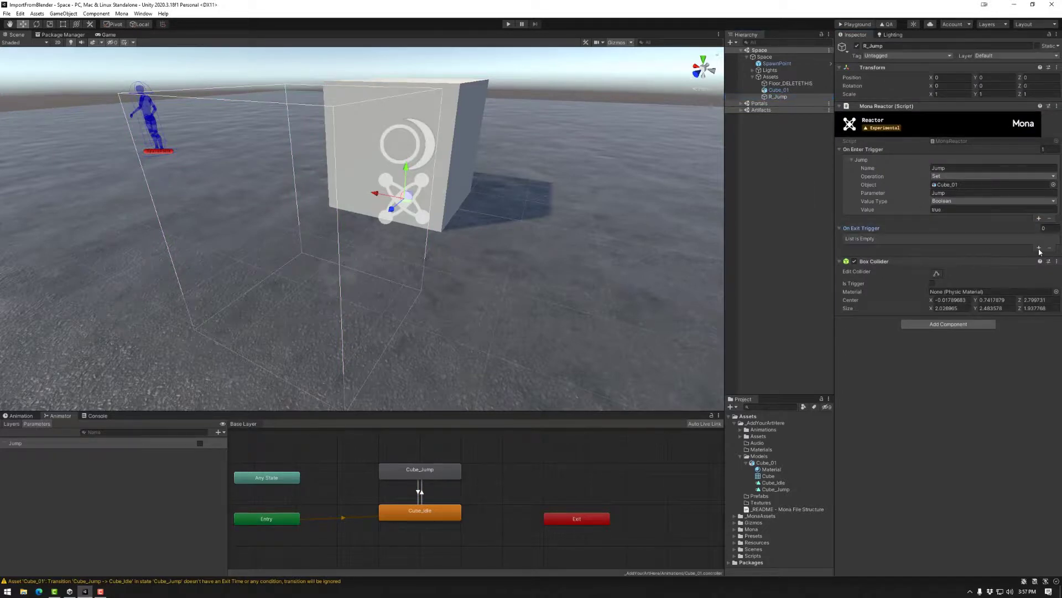
click(1039, 249)
click(852, 238)
click(942, 247)
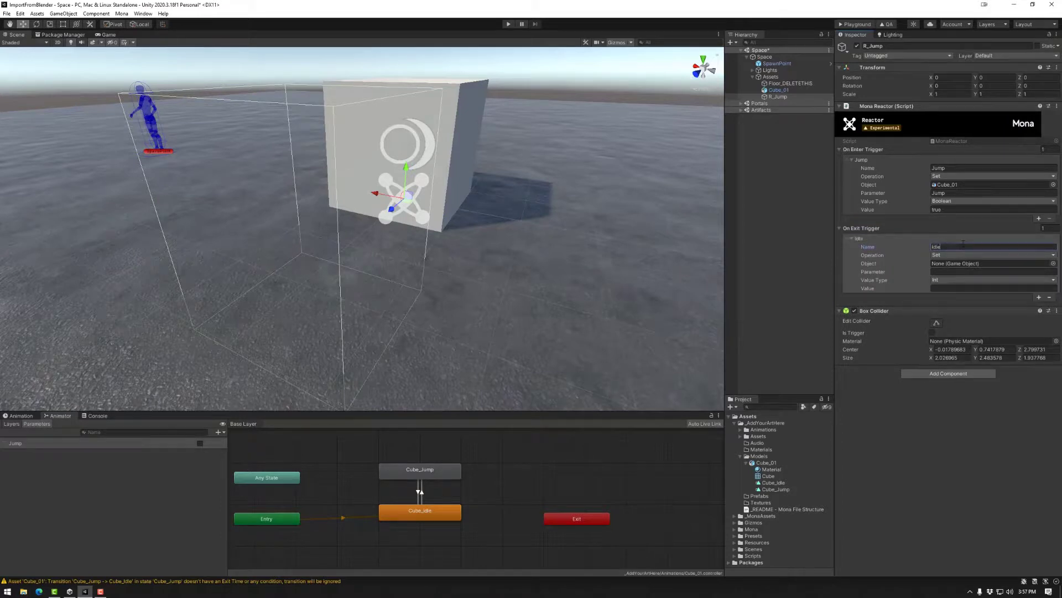
Step: Configure the Idle exit element with object Cube_01, parameter Jump, value type Boolean and value false
drag(778, 90, 939, 265)
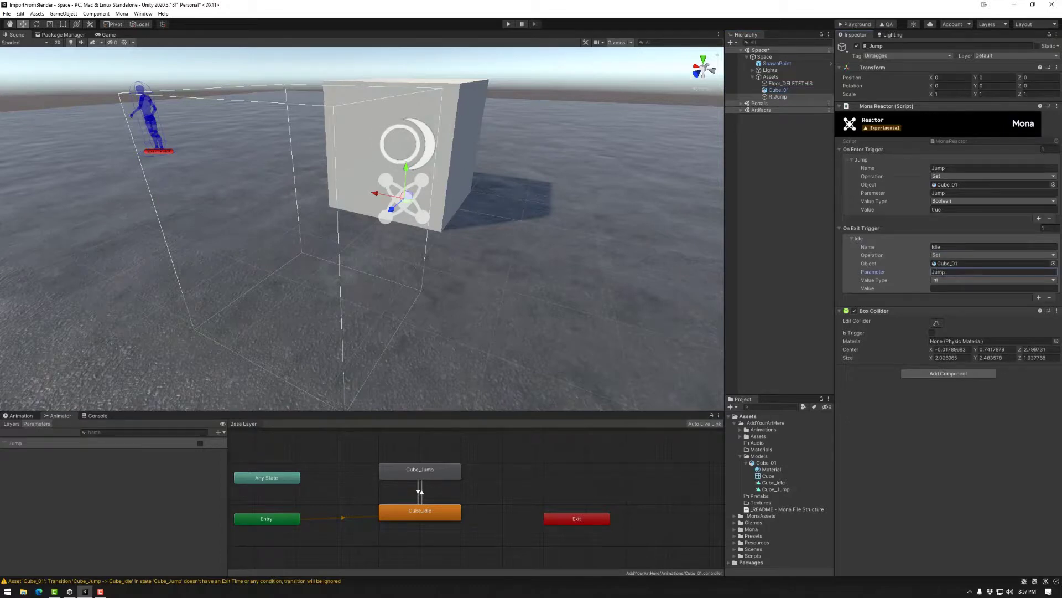
click(940, 272)
text(Jump)
click(942, 280)
click(947, 289)
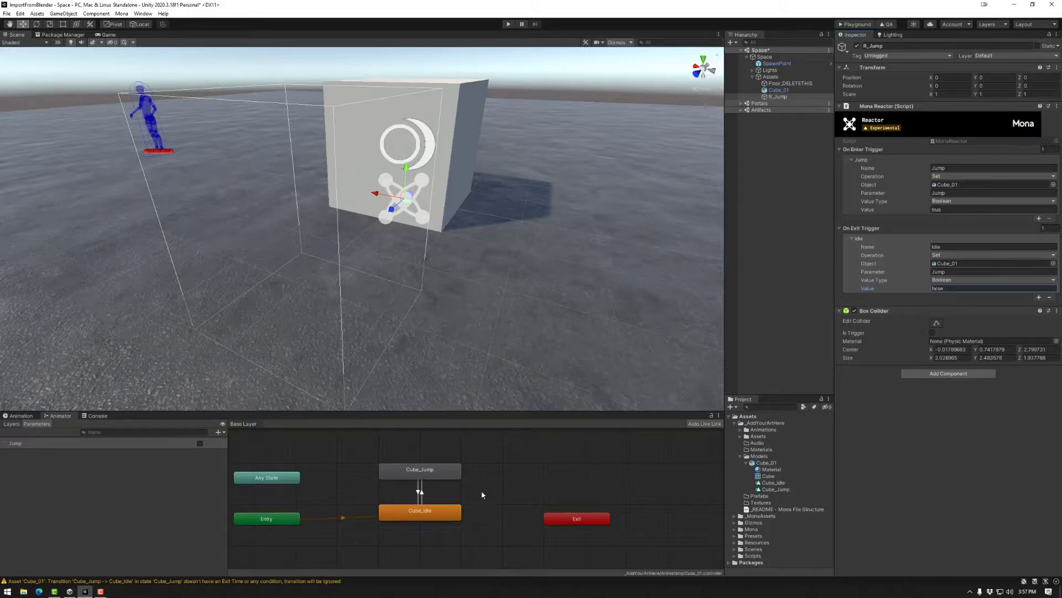
Step: Export the space for the Mona Playground and upload the PlaygroundFiles folder to the Playground web page
middle_drag(436, 329, 509, 327)
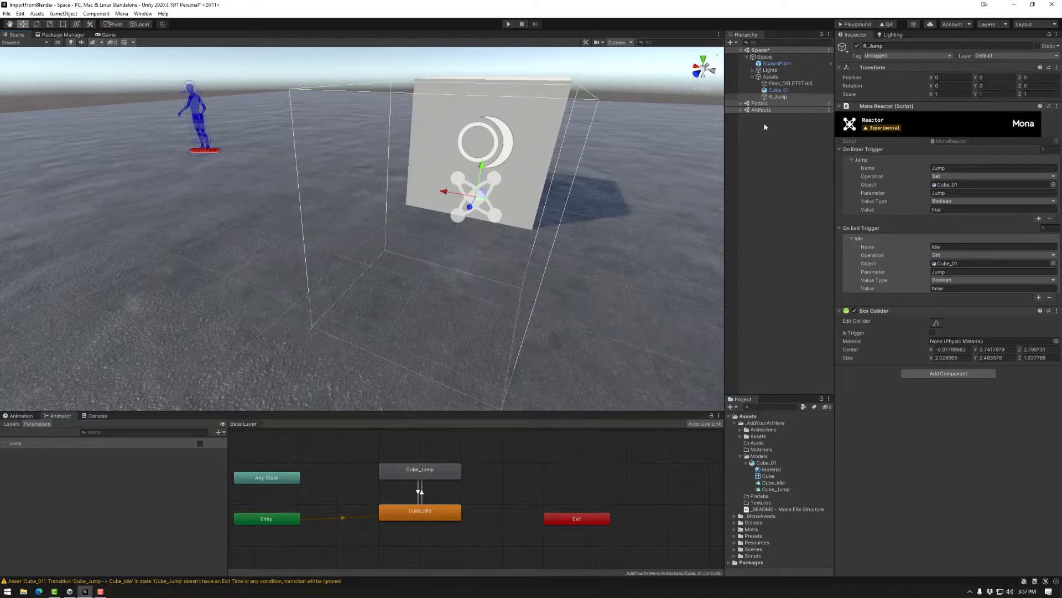
click(856, 24)
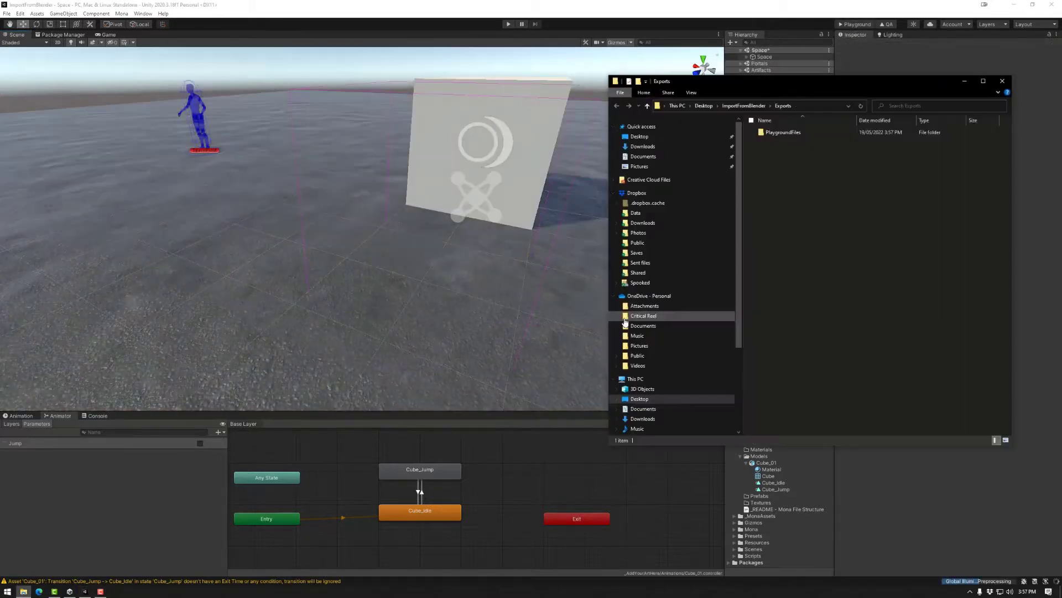
double_click(496, 94)
drag(781, 132, 563, 498)
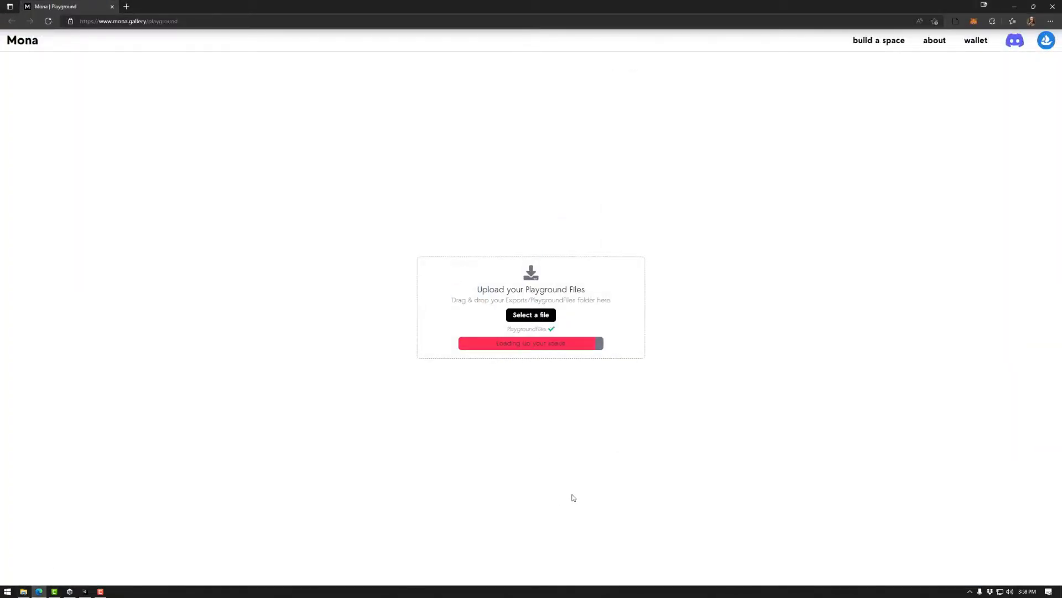
Step: Walk the avatar in and out of the trigger zone beside the cube to test the jump reaction, and release the cursor
scroll(531, 307, down, 5)
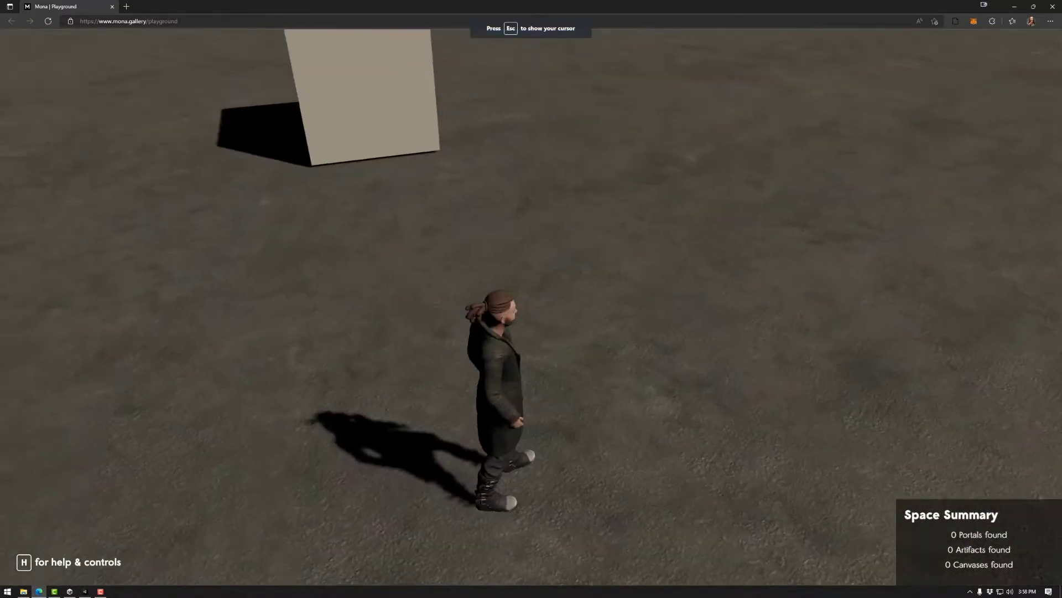
key(w)
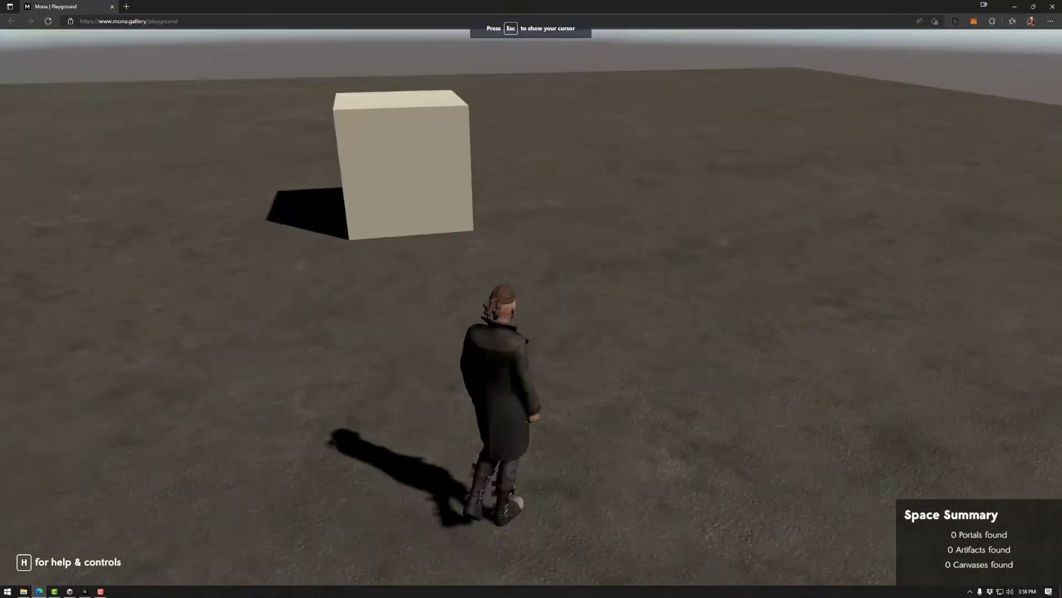
key(d)
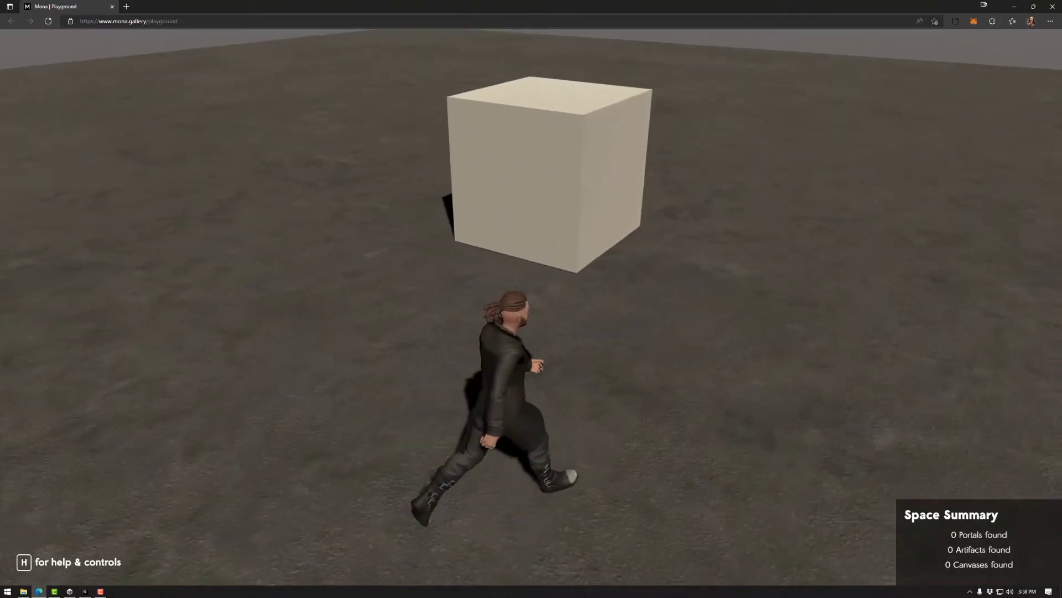
key(w)
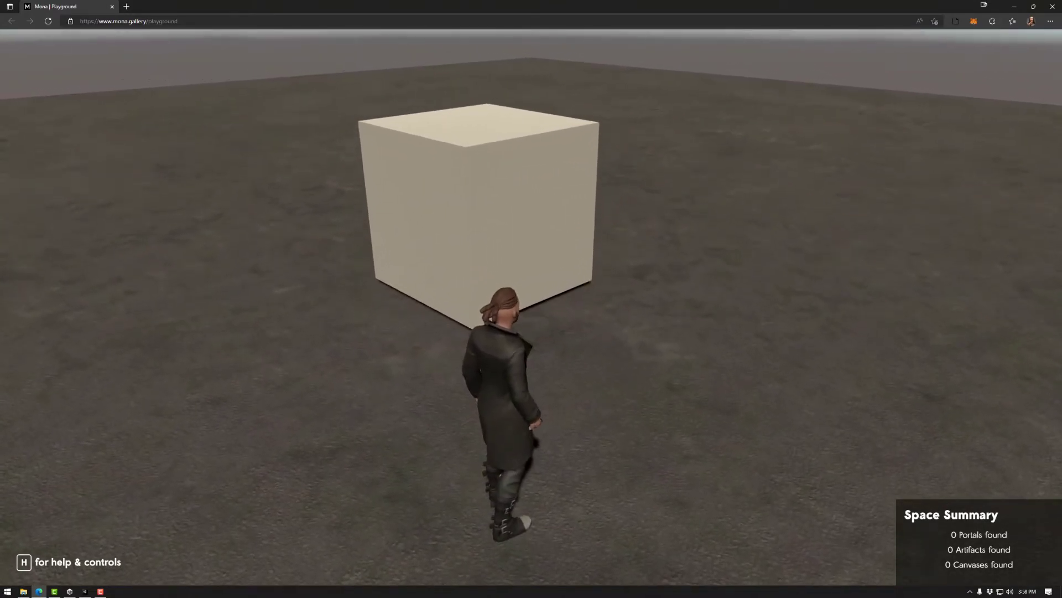
key(a)
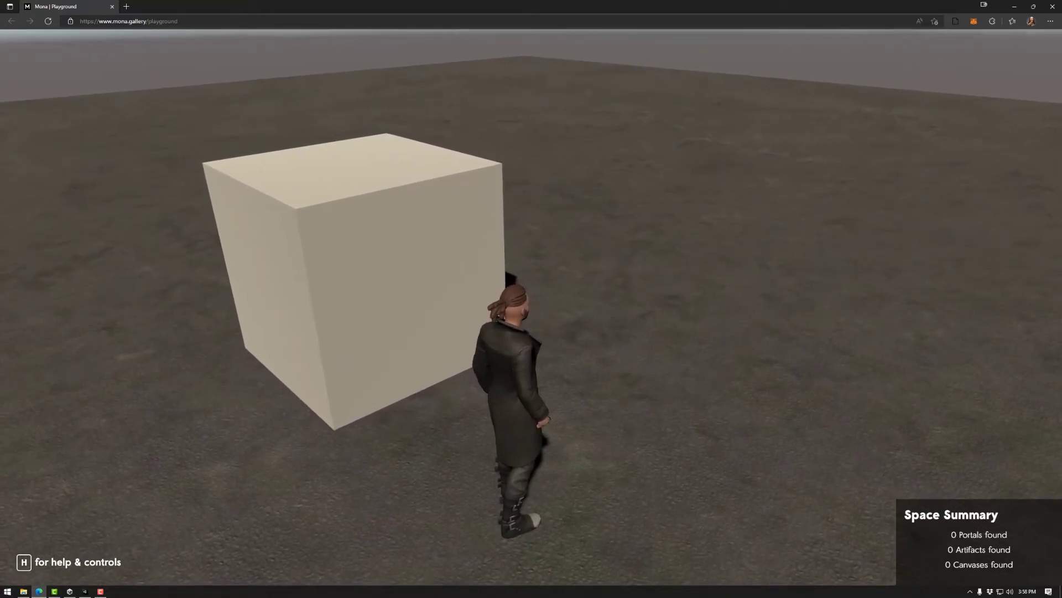
key(w)
key(s)
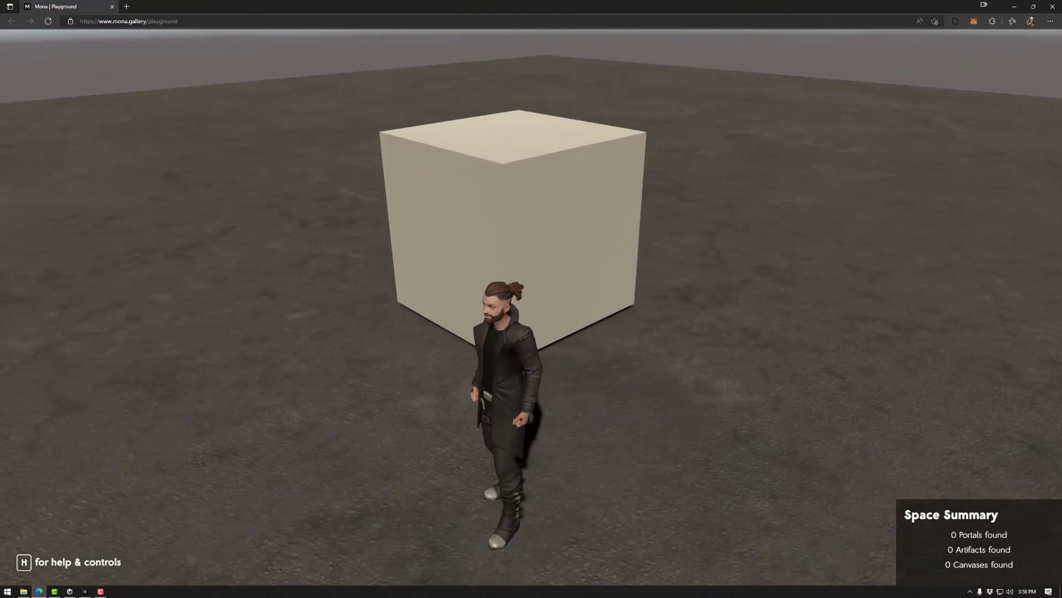
key(w)
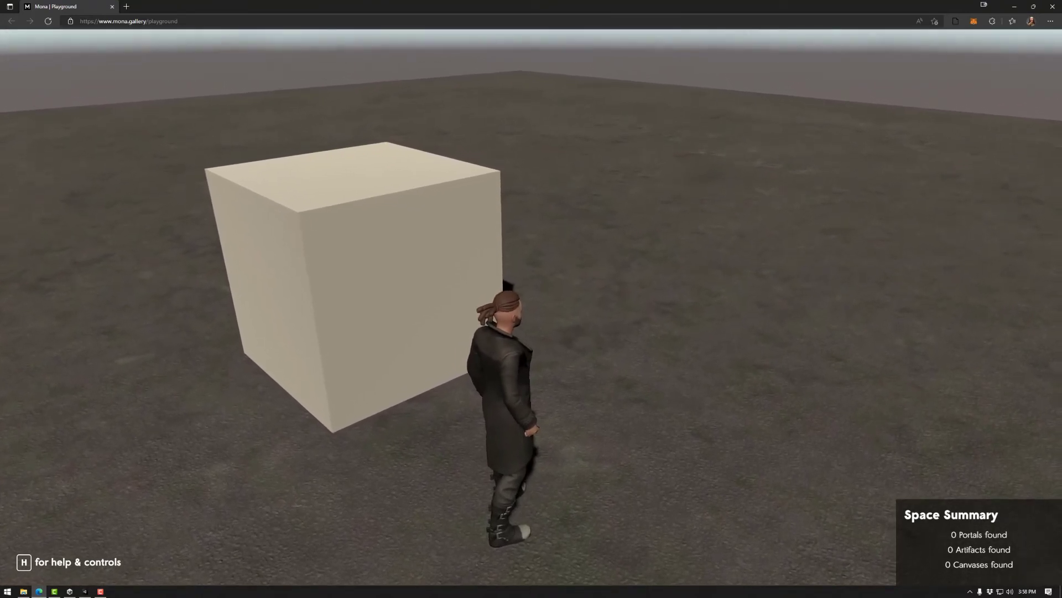
key(Escape)
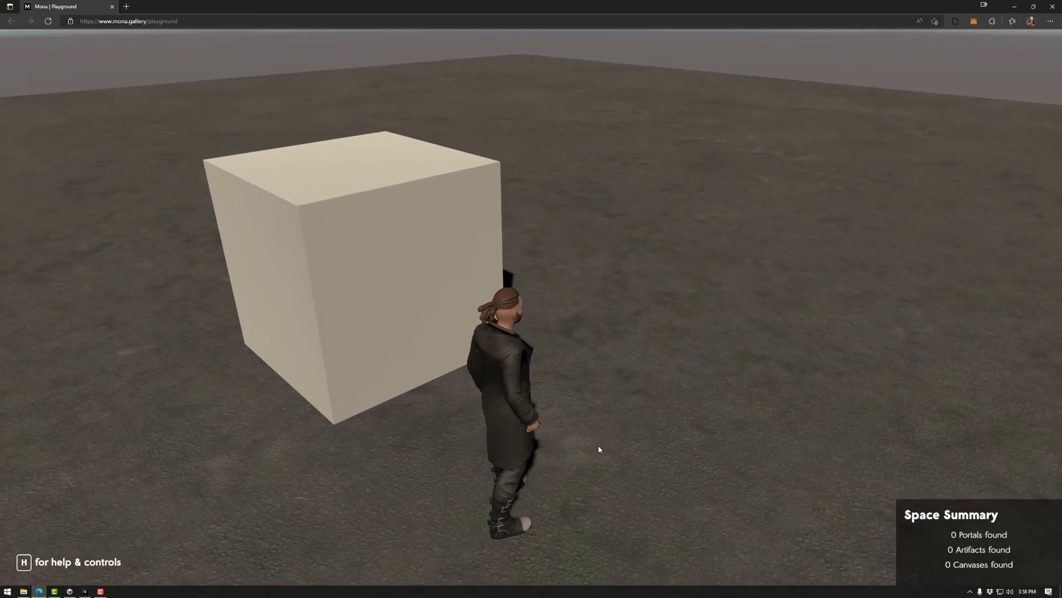